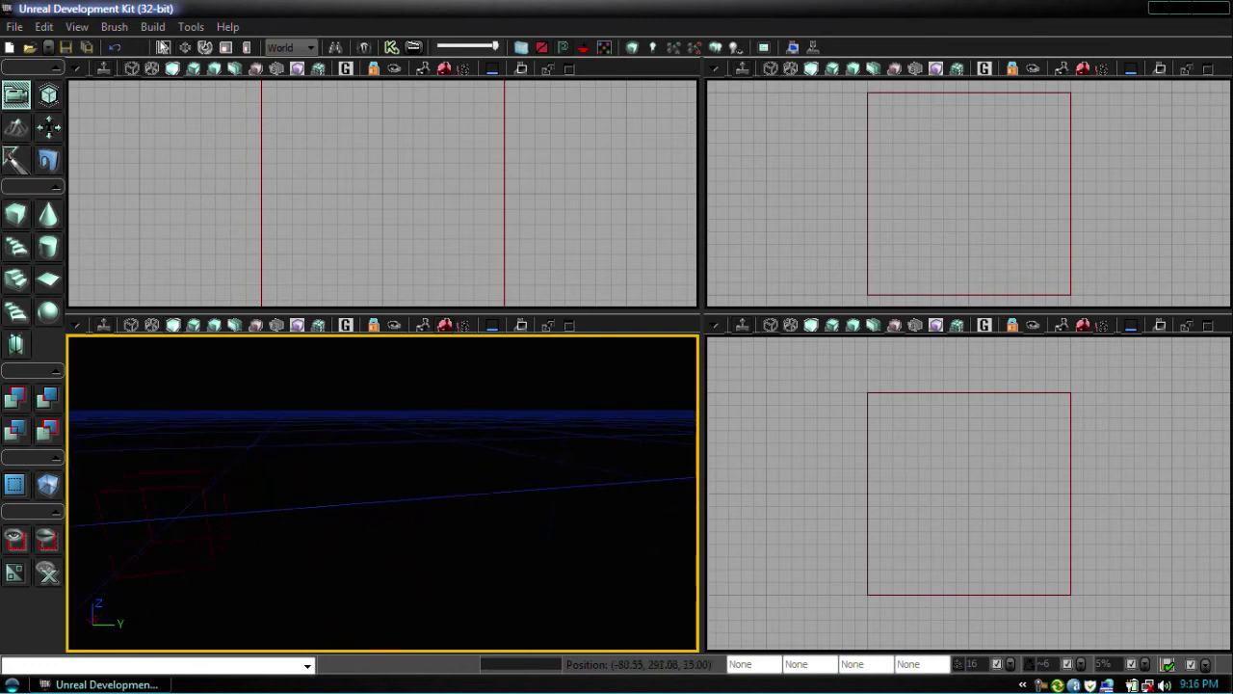
Examine the red builder brush from different angles and distances in the perspective and orthographic views
{"action": "middle_click_drag", "start_coordinate": [382, 493], "coordinate": [334, 493]}
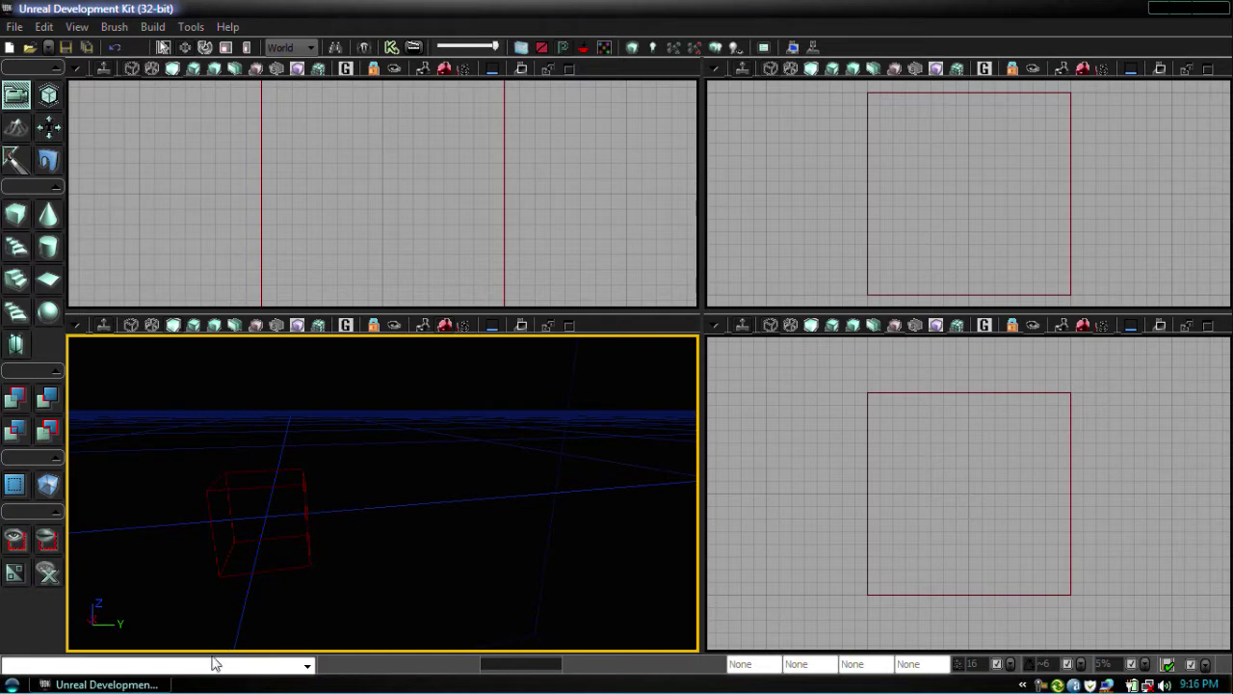
{"action": "mouse_move", "coordinate": [264, 533]}
{"action": "left_mouse_down"}
{"action": "mouse_move", "coordinate": [163, 533]}
{"action": "mouse_move", "coordinate": [251, 533]}
{"action": "mouse_move", "coordinate": [106, 587]}
{"action": "mouse_move", "coordinate": [241, 636]}
{"action": "mouse_move", "coordinate": [303, 631]}
{"action": "mouse_move", "coordinate": [241, 549]}
{"action": "mouse_move", "coordinate": [375, 544]}
{"action": "mouse_move", "coordinate": [260, 582]}
{"action": "mouse_move", "coordinate": [269, 621]}
{"action": "mouse_move", "coordinate": [347, 598]}
{"action": "mouse_move", "coordinate": [241, 587]}
{"action": "mouse_move", "coordinate": [375, 568]}
{"action": "mouse_move", "coordinate": [260, 568]}
{"action": "mouse_move", "coordinate": [289, 549]}
{"action": "mouse_move", "coordinate": [203, 568]}
{"action": "mouse_move", "coordinate": [250, 616]}
{"action": "mouse_move", "coordinate": [221, 525]}
{"action": "mouse_move", "coordinate": [280, 520]}
{"action": "left_mouse_up"}
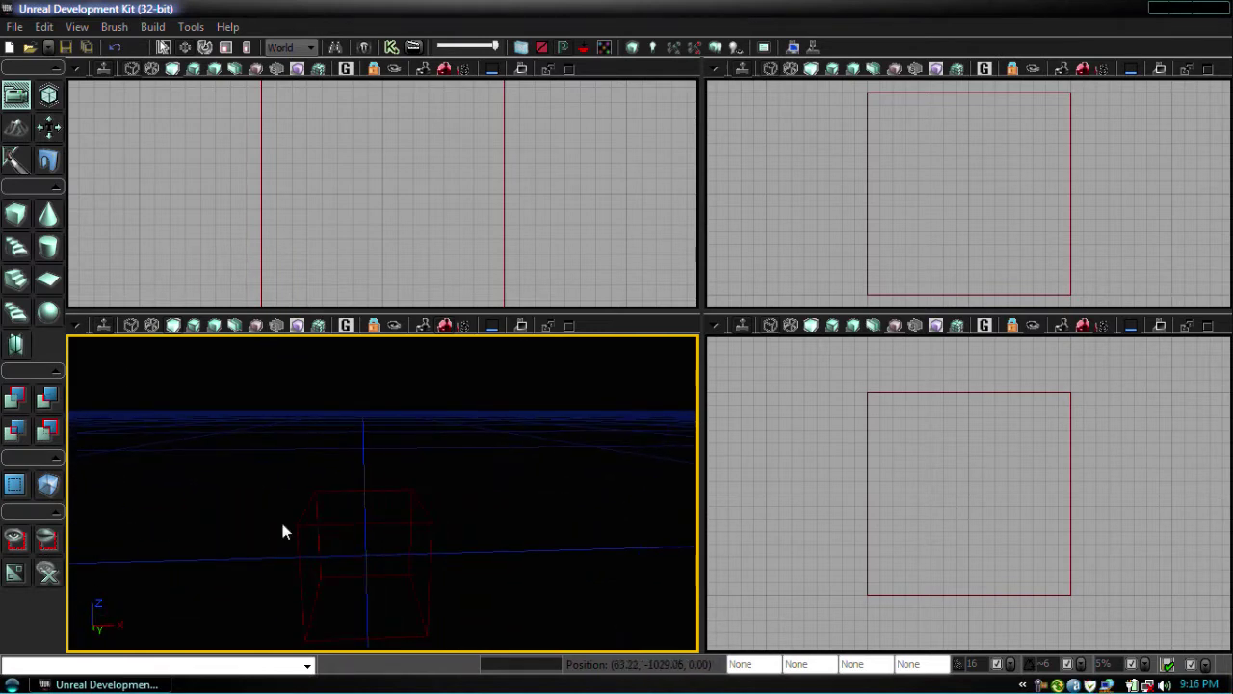
{"action": "mouse_move", "coordinate": [280, 520]}
{"action": "right_mouse_down"}
{"action": "mouse_move", "coordinate": [303, 607]}
{"action": "mouse_move", "coordinate": [281, 518]}
{"action": "right_mouse_up"}
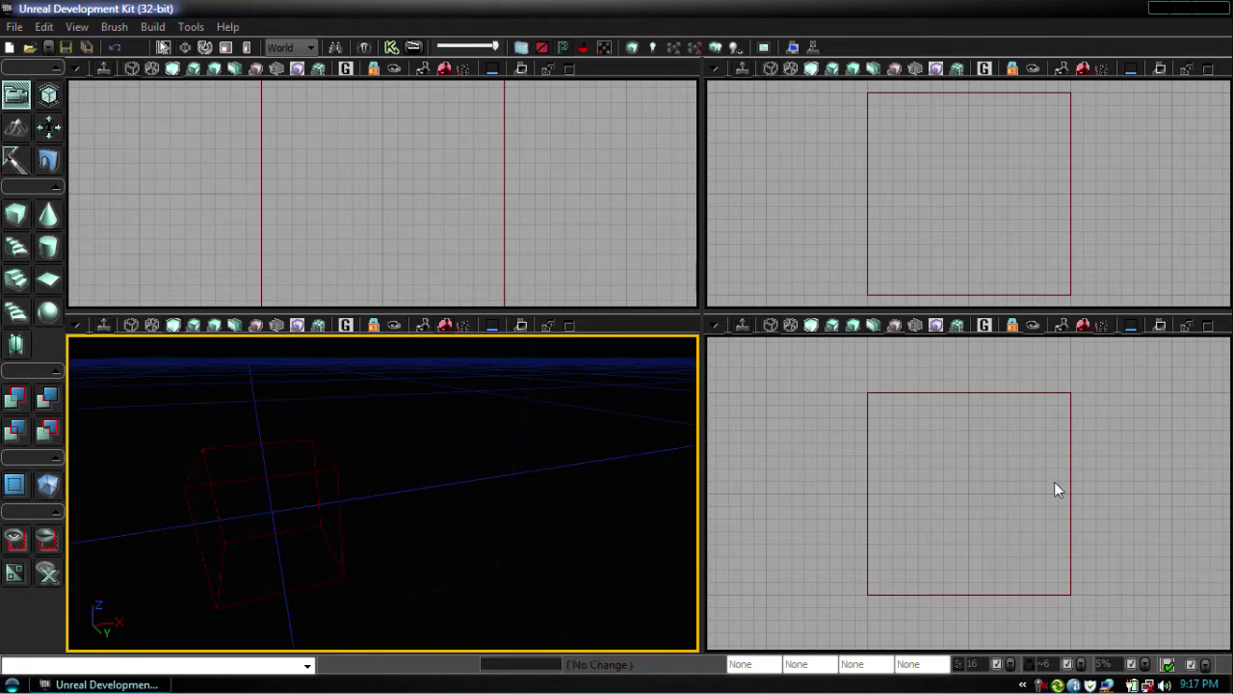
{"action": "right_click", "coordinate": [994, 486]}
{"action": "left_click", "coordinate": [734, 505]}
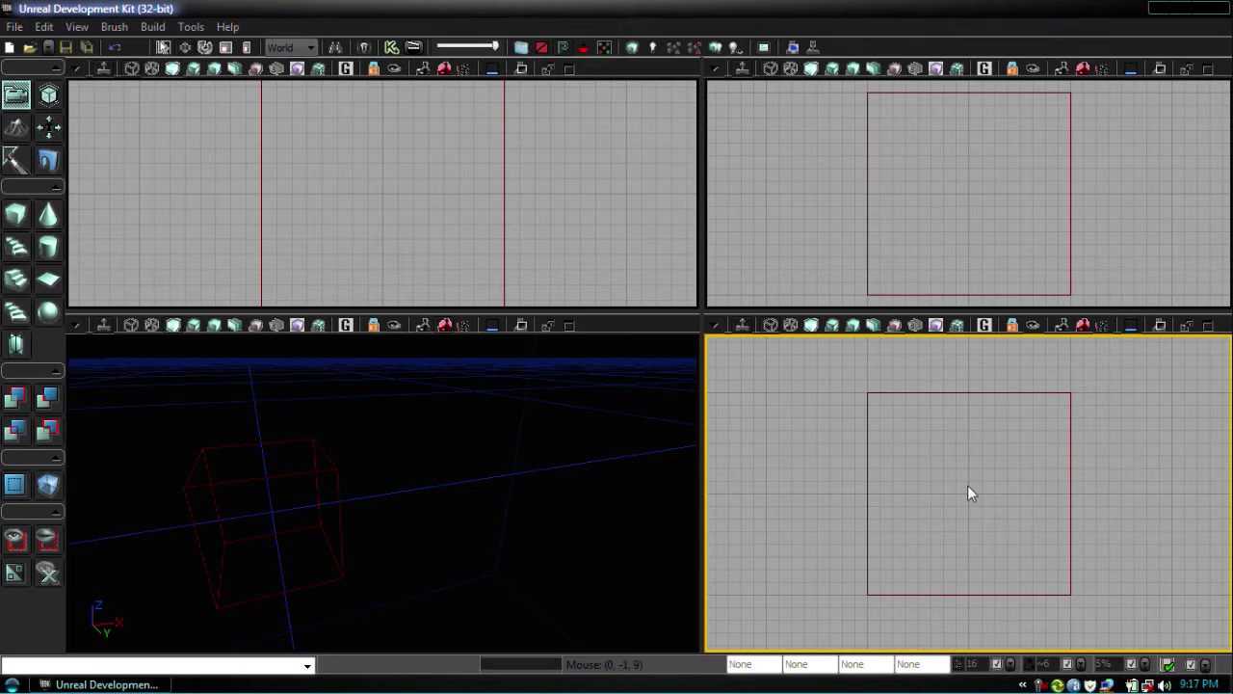
{"action": "right_click_drag", "start_coordinate": [967, 484], "coordinate": [967, 446]}
{"action": "scroll", "coordinate": [968, 484], "scroll_direction": "down", "scroll_amount": 2}
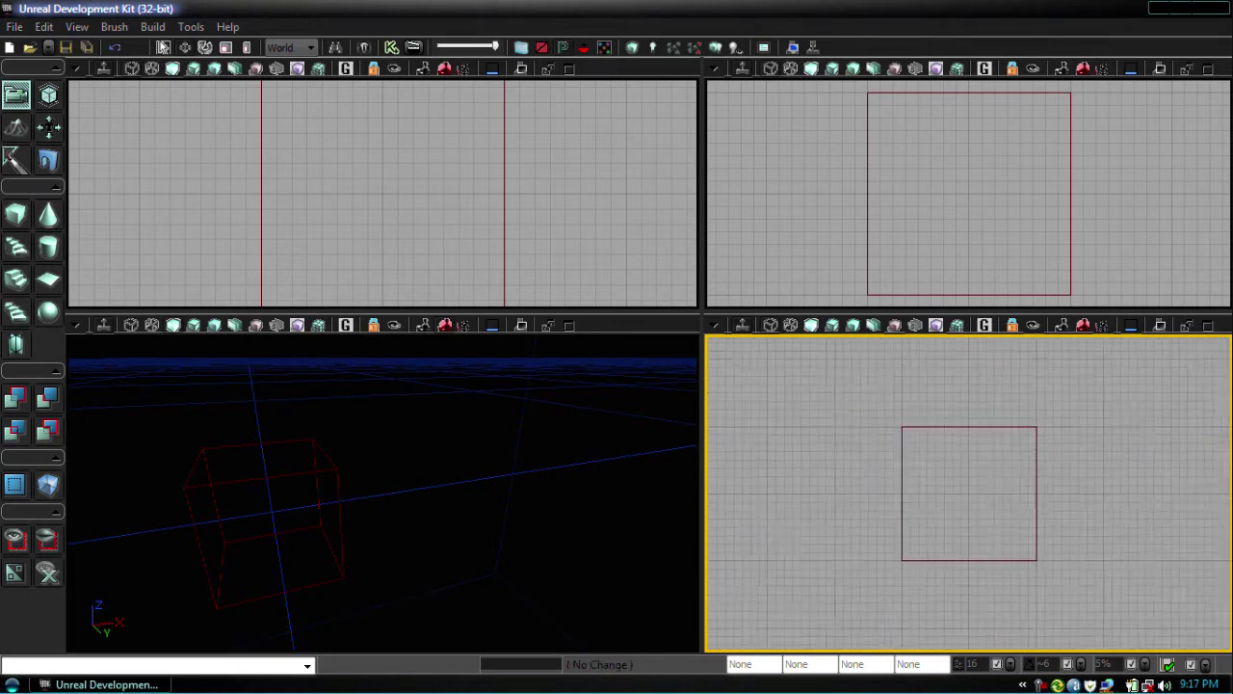
{"action": "scroll", "coordinate": [967, 484], "scroll_direction": "up", "scroll_amount": 2}
{"action": "mouse_move", "coordinate": [967, 485]}
{"action": "right_mouse_down"}
{"action": "mouse_move", "coordinate": [1084, 495]}
{"action": "mouse_move", "coordinate": [969, 499]}
{"action": "right_mouse_up"}
{"action": "mouse_move", "coordinate": [969, 498]}
{"action": "left_mouse_down"}
{"action": "mouse_move", "coordinate": [867, 504]}
{"action": "mouse_move", "coordinate": [974, 487]}
{"action": "left_mouse_up"}
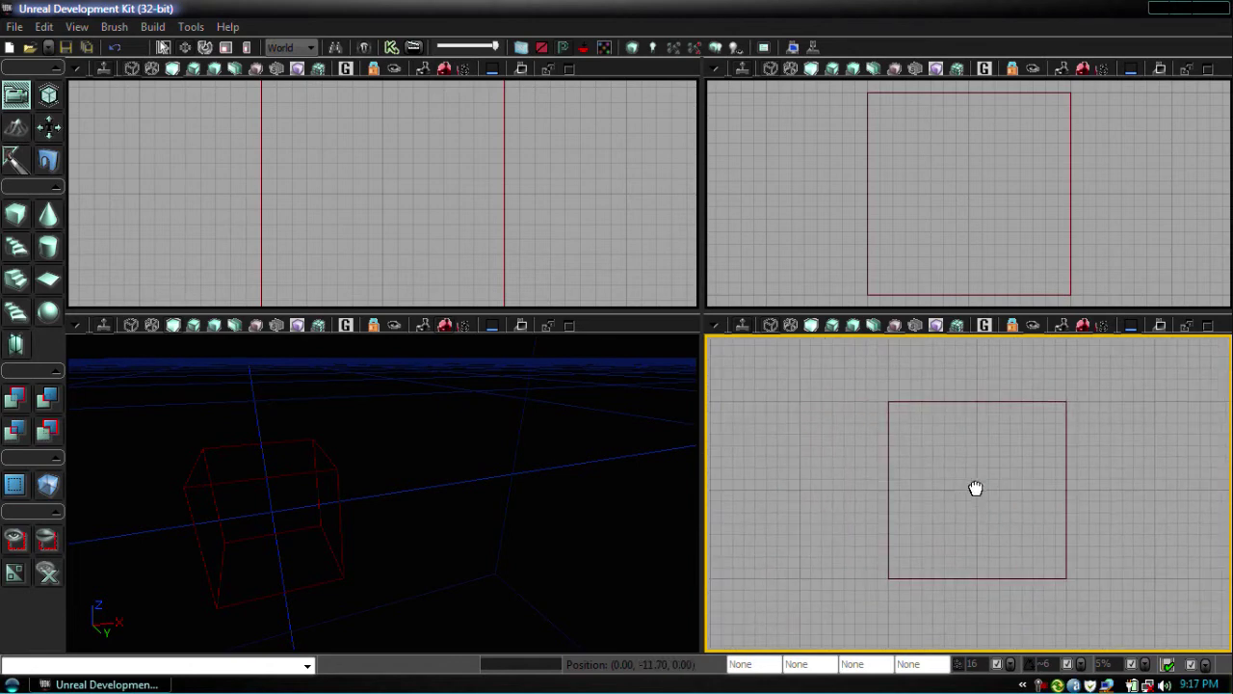
{"action": "left_click_drag", "start_coordinate": [880, 229], "coordinate": [880, 227]}
{"action": "right_click", "coordinate": [880, 228]}
{"action": "left_click", "coordinate": [738, 308]}
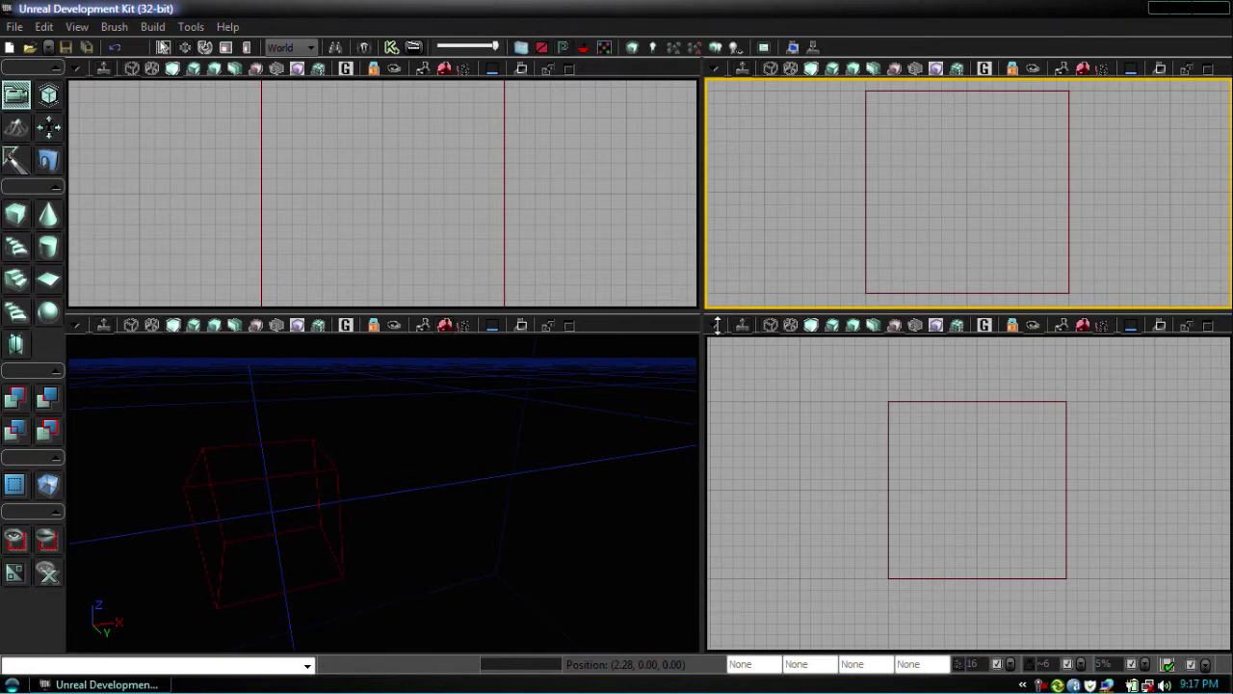
Enlarge the upper row of viewports slightly and zoom out the orthographic views to fit the whole cube brush
{"action": "left_click_drag", "start_coordinate": [716, 325], "coordinate": [717, 340]}
{"action": "scroll", "coordinate": [968, 201], "scroll_direction": "down", "scroll_amount": 2}
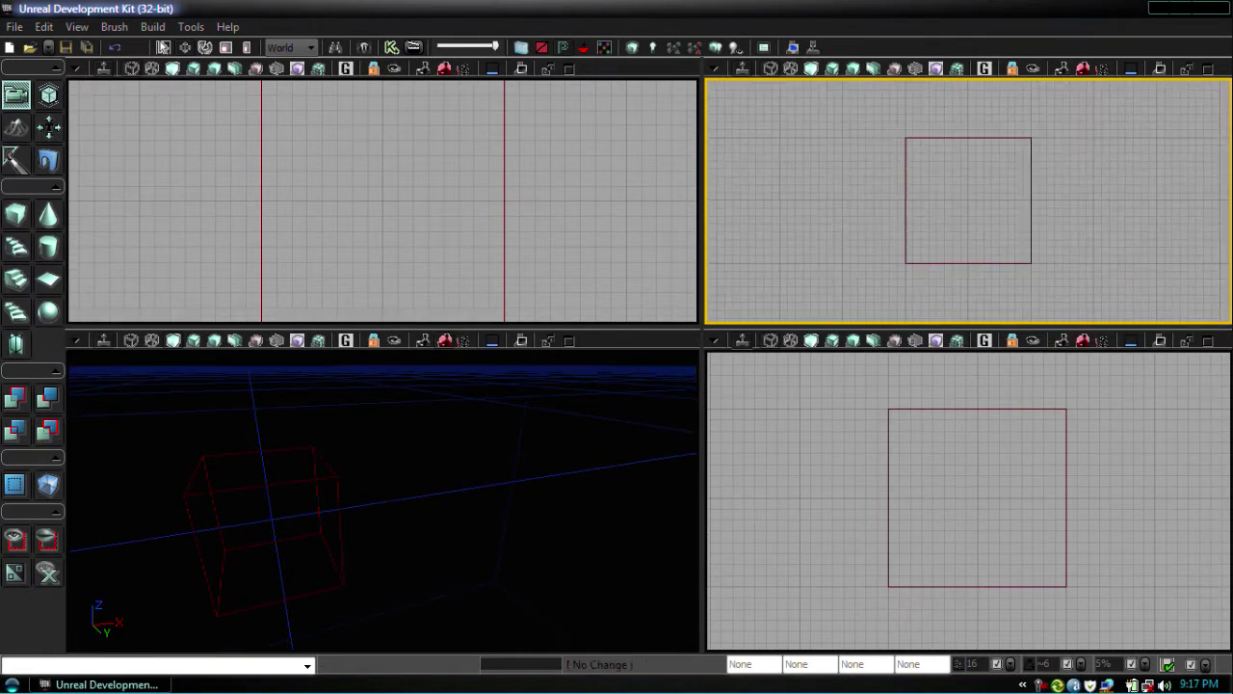
{"action": "left_click", "coordinate": [262, 296]}
{"action": "scroll", "coordinate": [262, 296], "scroll_direction": "down", "scroll_amount": 2}
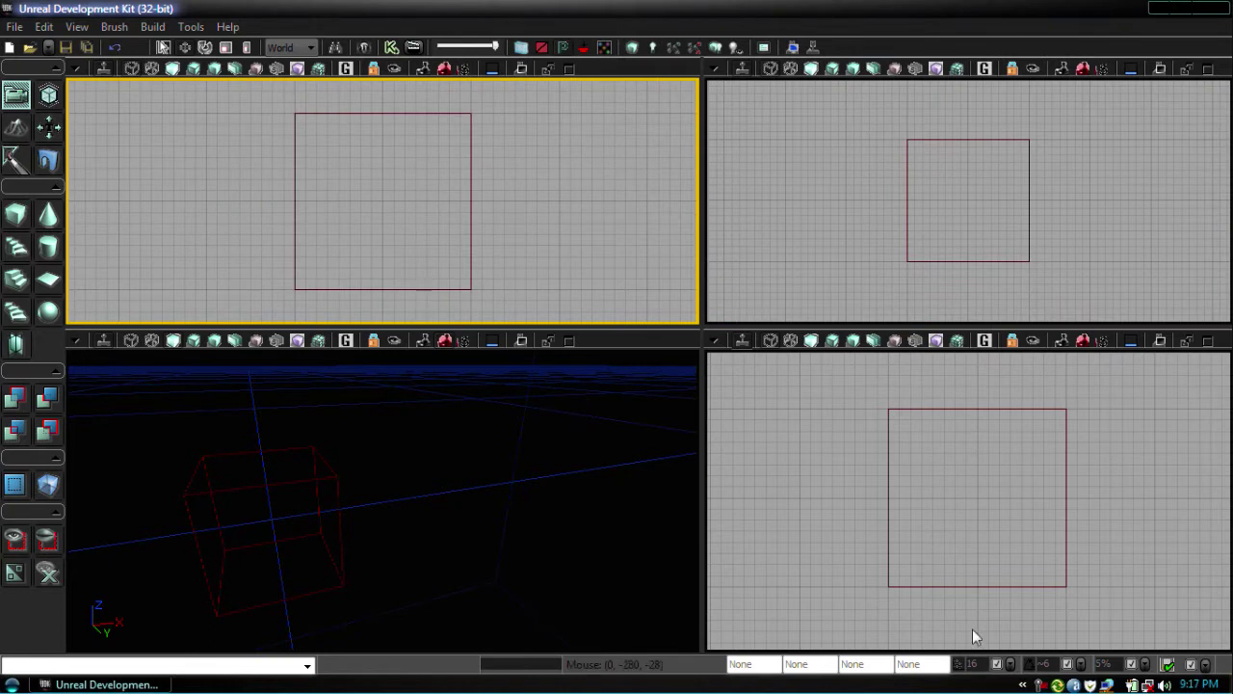
{"action": "left_click", "coordinate": [968, 588]}
{"action": "scroll", "coordinate": [967, 588], "scroll_direction": "down", "scroll_amount": 1}
Select the red cube builder brush and open the Brush Builder settings for the cube
{"action": "right_click_drag", "start_coordinate": [337, 600], "coordinate": [259, 590]}
{"action": "left_click_drag", "start_coordinate": [353, 535], "coordinate": [339, 590]}
{"action": "middle_click_drag", "start_coordinate": [383, 501], "coordinate": [405, 414]}
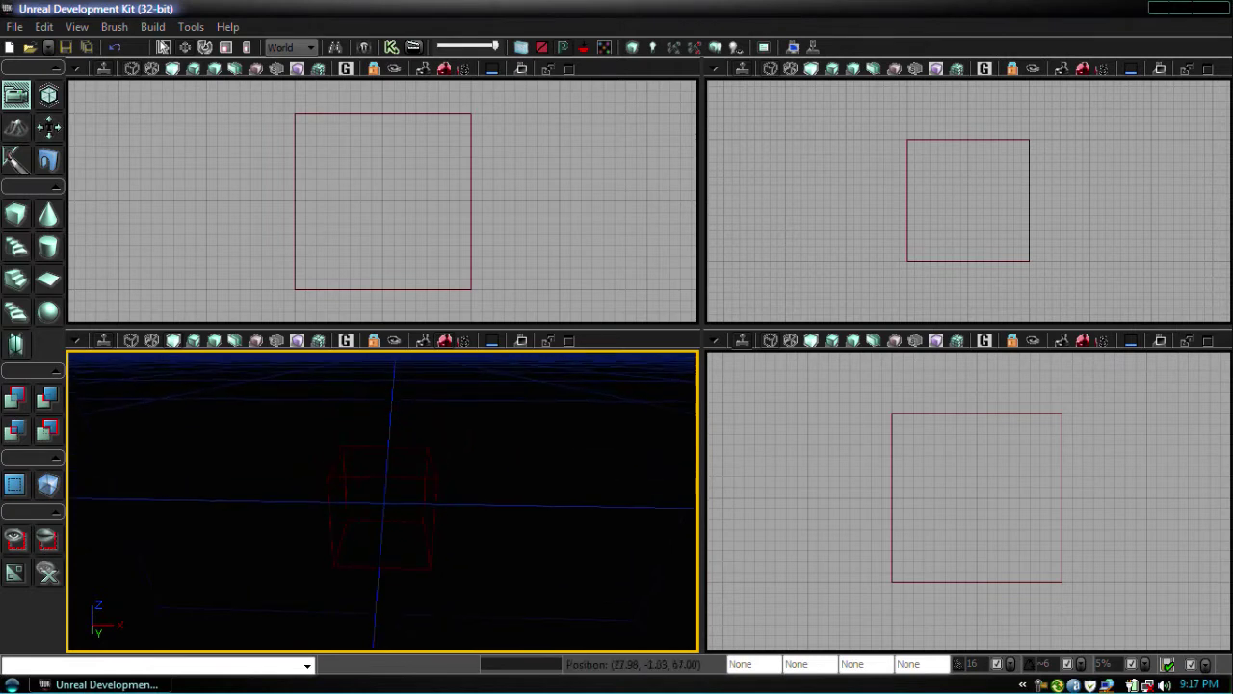
{"action": "left_click_drag", "start_coordinate": [376, 550], "coordinate": [398, 582]}
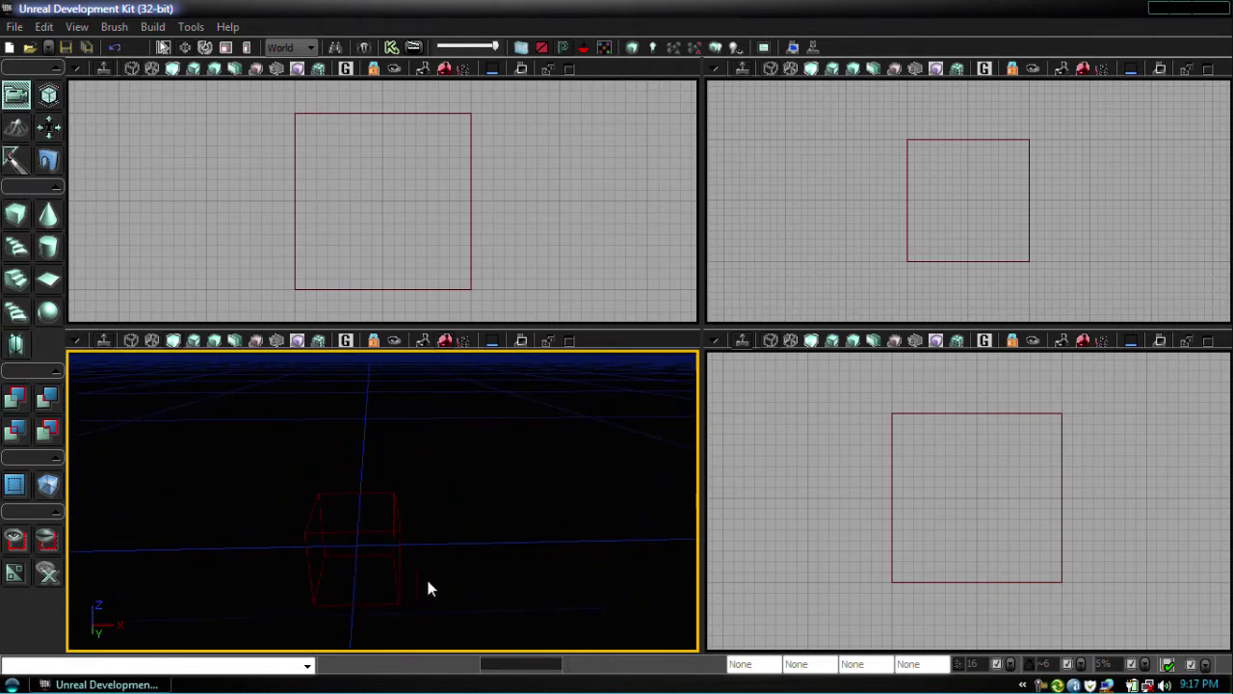
{"action": "left_click_drag", "start_coordinate": [426, 575], "coordinate": [431, 585]}
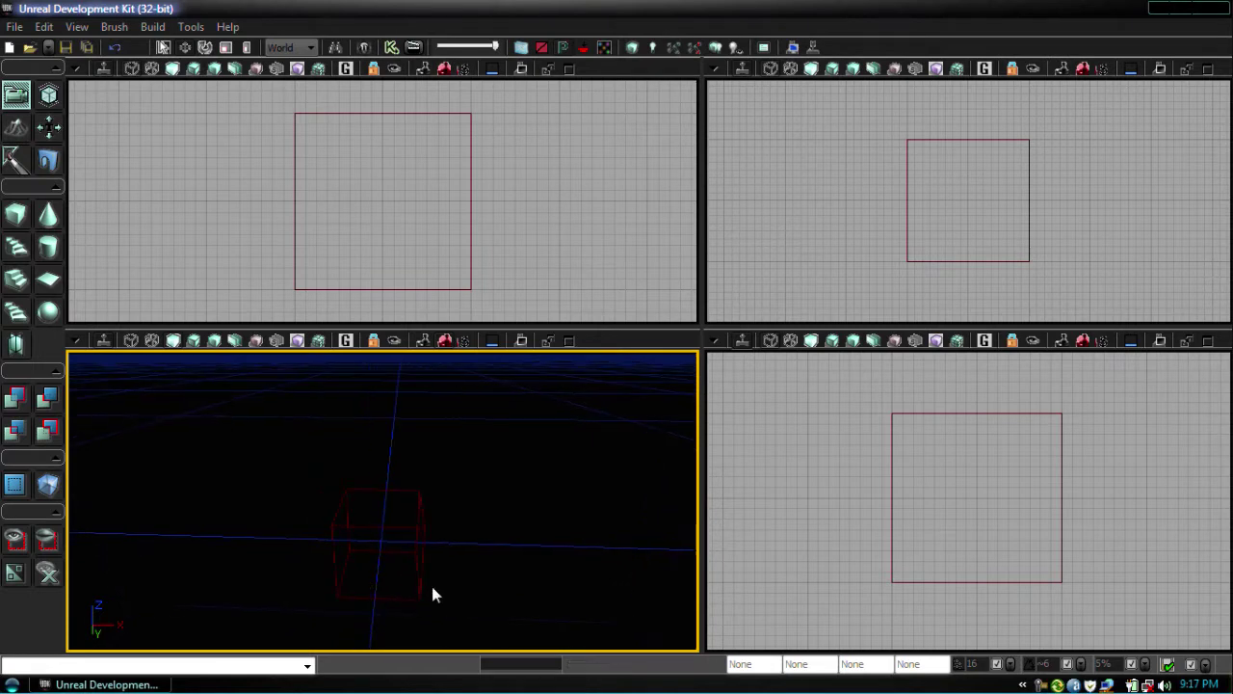
{"action": "left_click", "coordinate": [397, 532]}
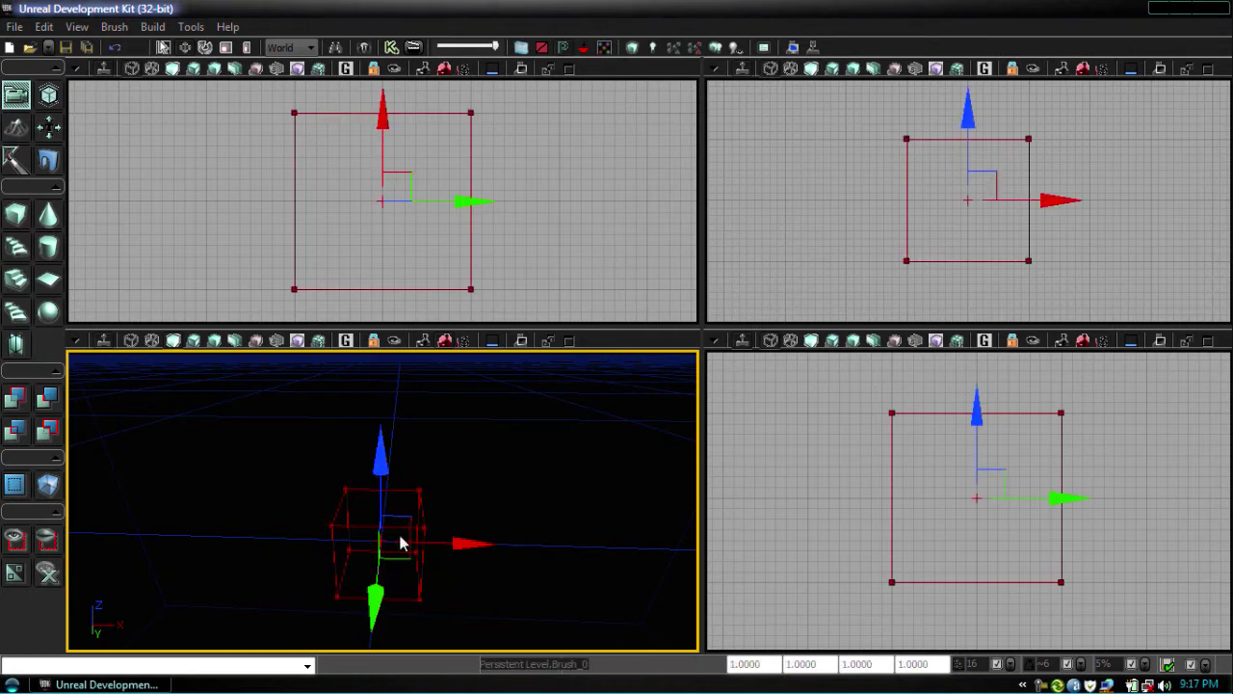
{"action": "right_click", "coordinate": [20, 217]}
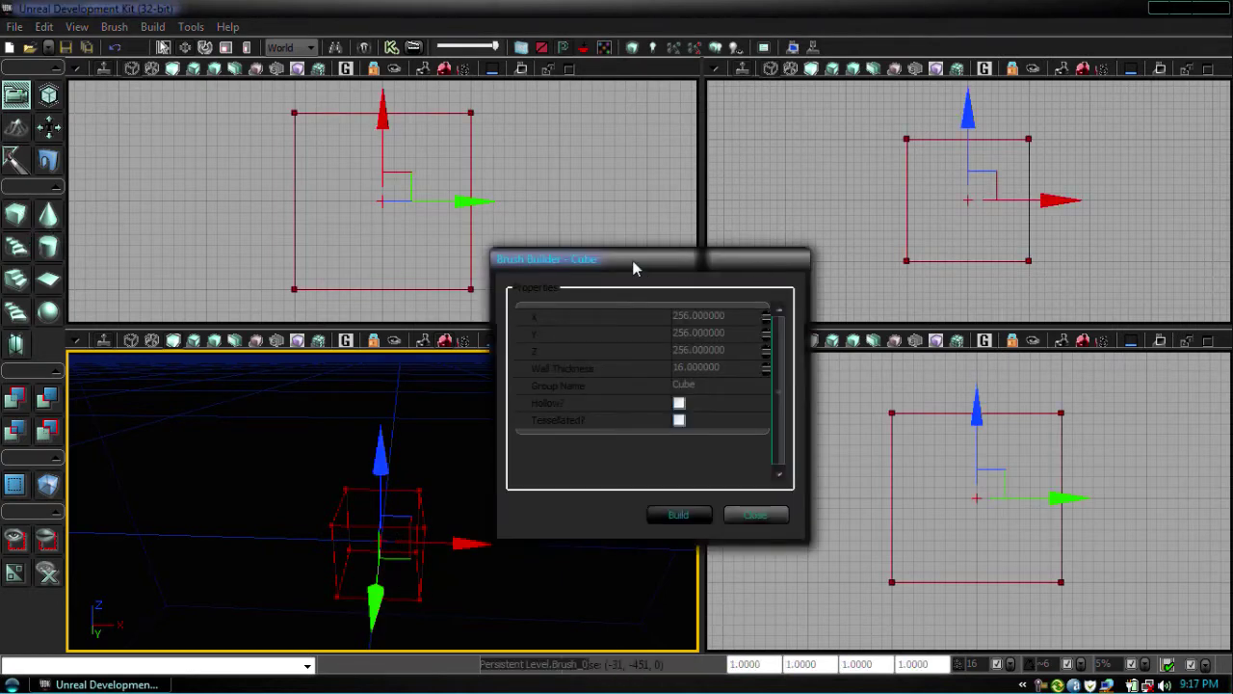
{"action": "mouse_move", "coordinate": [634, 268]}
{"action": "left_mouse_down"}
{"action": "mouse_move", "coordinate": [861, 215]}
{"action": "mouse_move", "coordinate": [714, 210]}
{"action": "left_mouse_up"}
{"action": "left_click", "coordinate": [747, 262]}
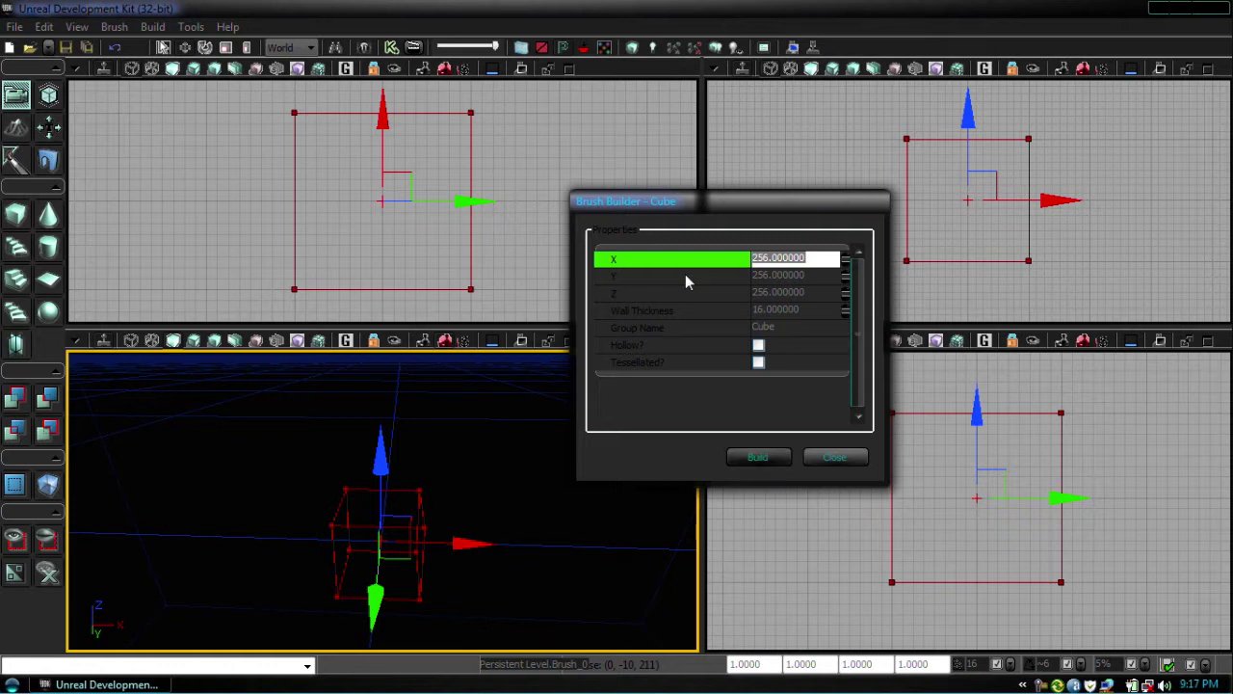
{"action": "key", "text": "Right"}
{"action": "key", "text": "shift+Home"}
{"action": "key", "text": "End"}
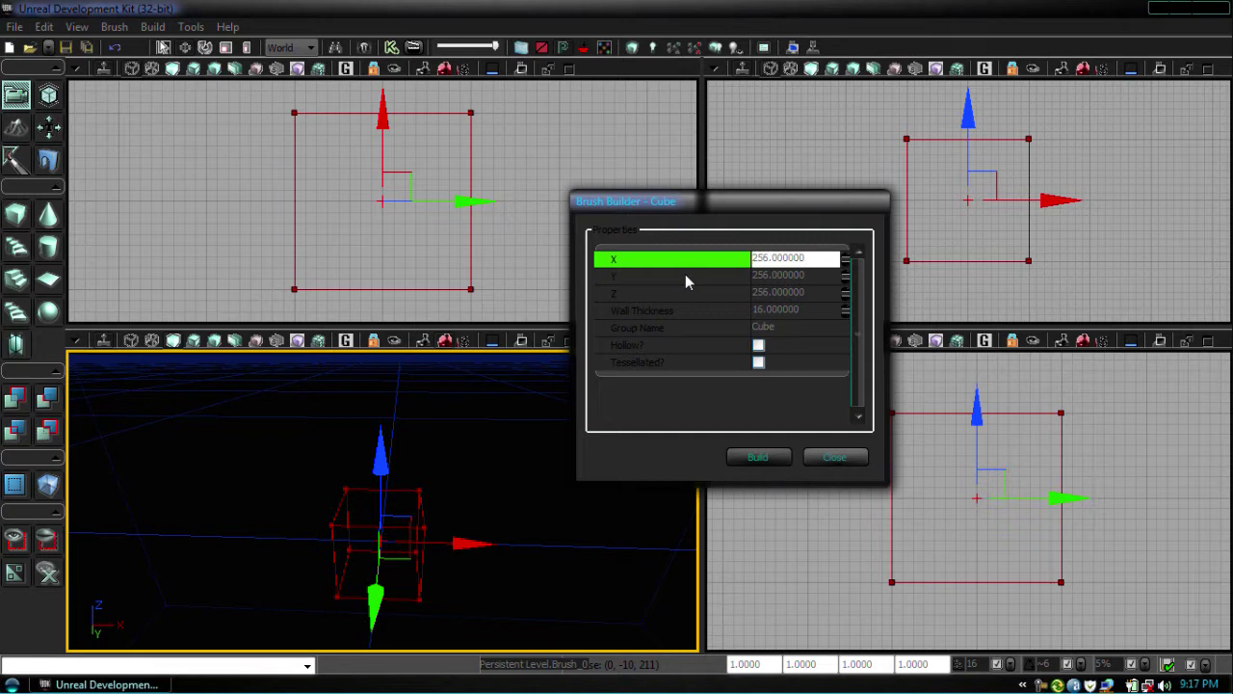
{"action": "key", "text": "BackSpace"}
{"action": "key", "text": "BackSpace"}
{"action": "key", "text": "BackSpace"}
{"action": "key", "text": "BackSpace"}
{"action": "key", "text": "BackSpace"}
{"action": "key", "text": "BackSpace"}
{"action": "key", "text": "BackSpace"}
{"action": "key", "text": "BackSpace"}
{"action": "key", "text": "BackSpace"}
{"action": "key", "text": "BackSpace"}
{"action": "key", "text": "Tab"}
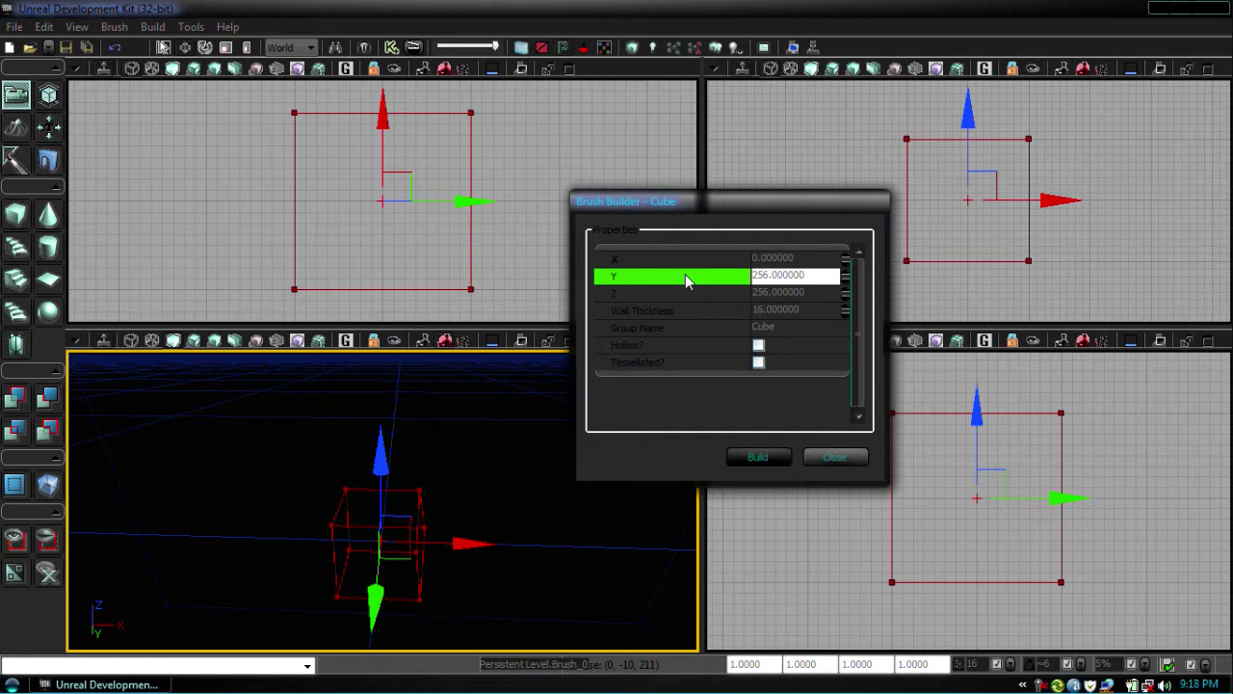
Size the cube builder brush to X 1024, Y 1024 and Z 32, and close the brush builder
{"action": "left_click", "coordinate": [804, 258]}
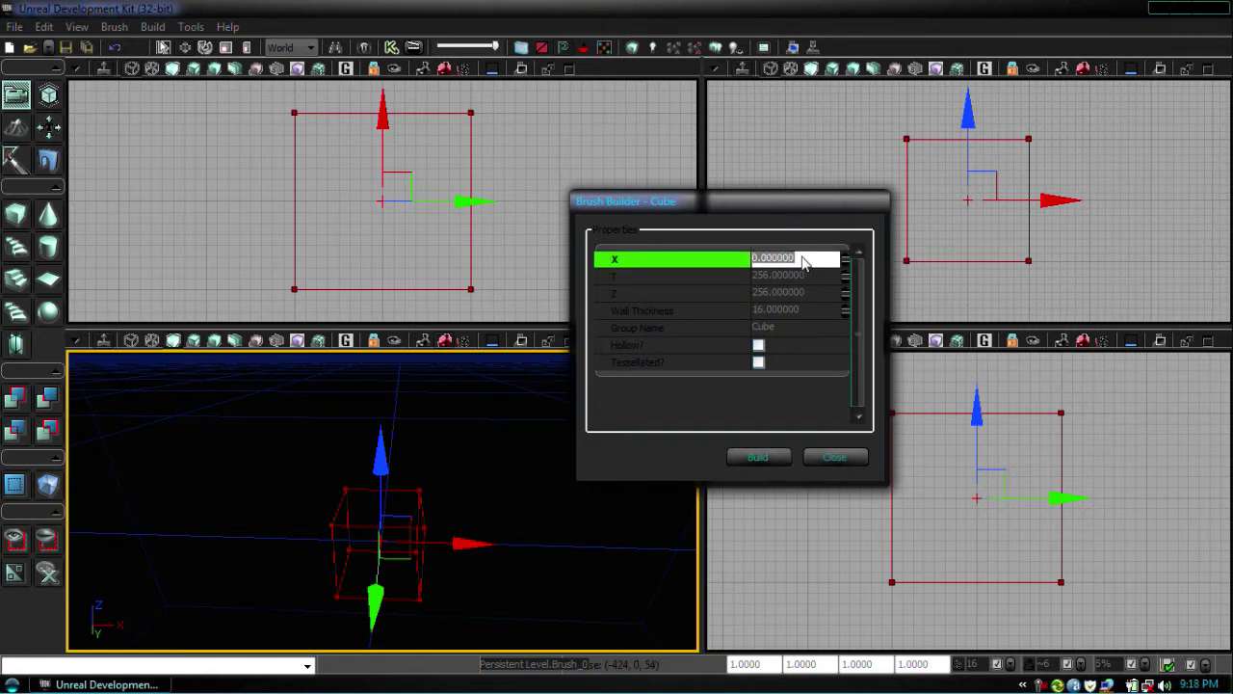
{"action": "type", "text": "1024"}
{"action": "key", "text": "Return"}
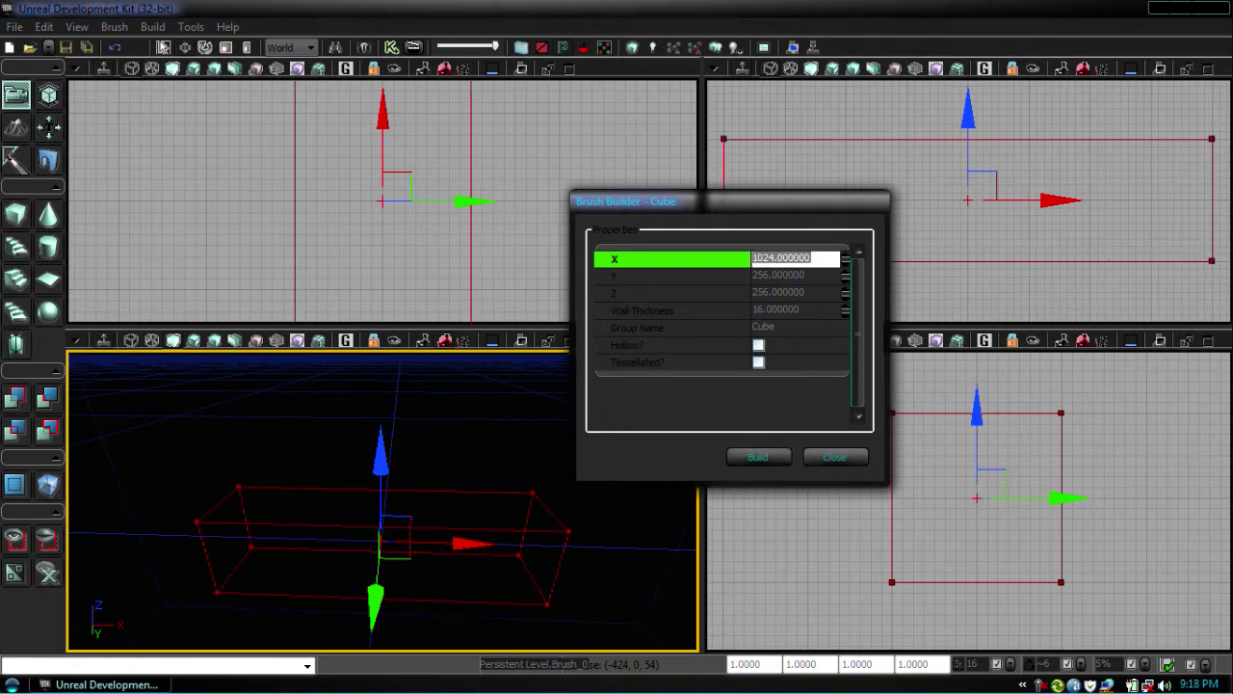
{"action": "key", "text": "Tab"}
{"action": "type", "text": "1021"}
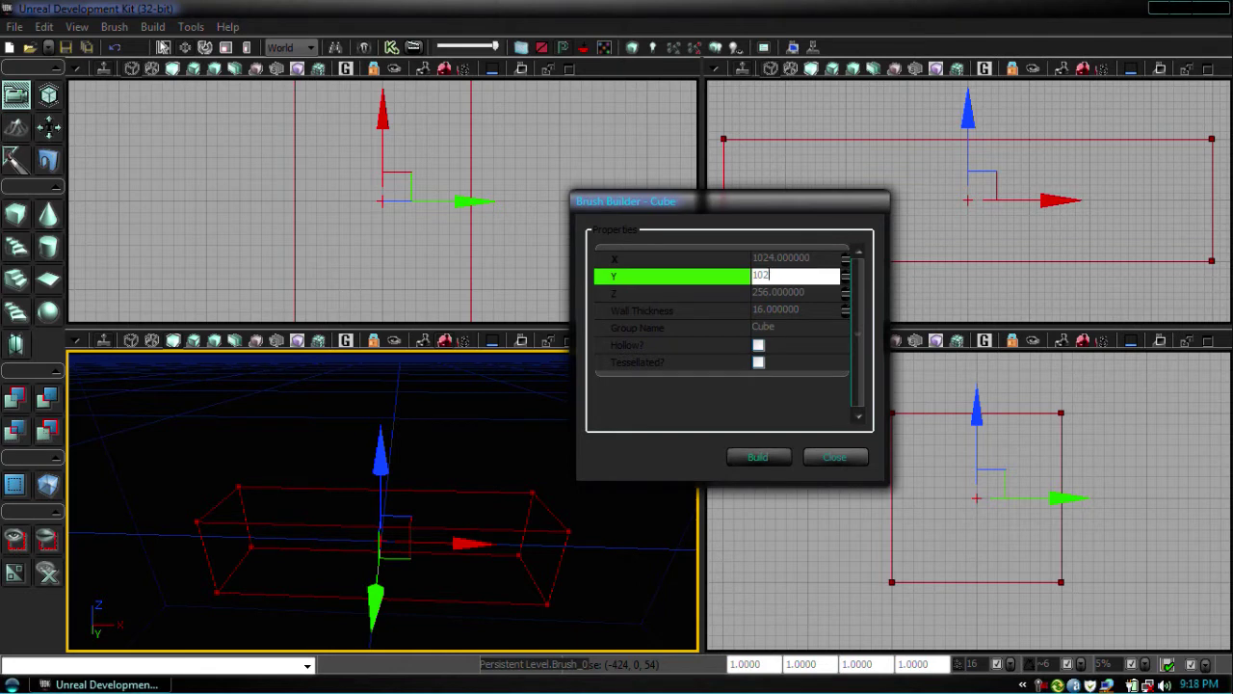
{"action": "key", "text": "Return"}
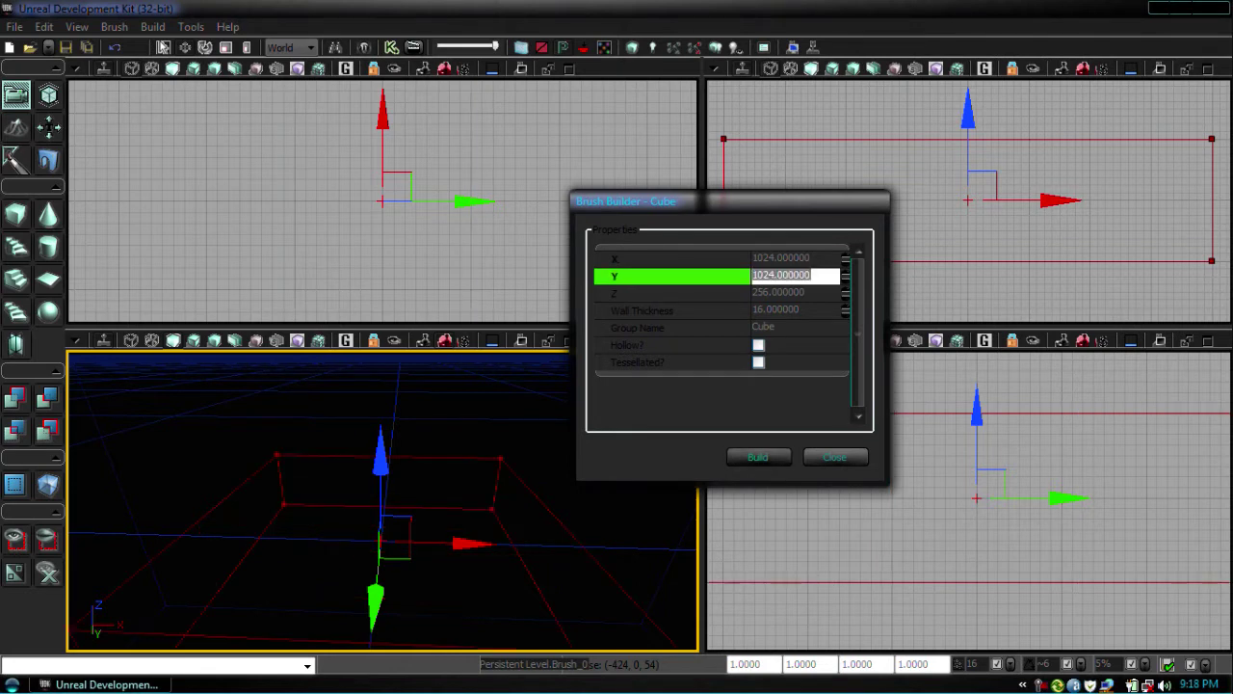
{"action": "key", "text": "Tab"}
{"action": "type", "text": "32"}
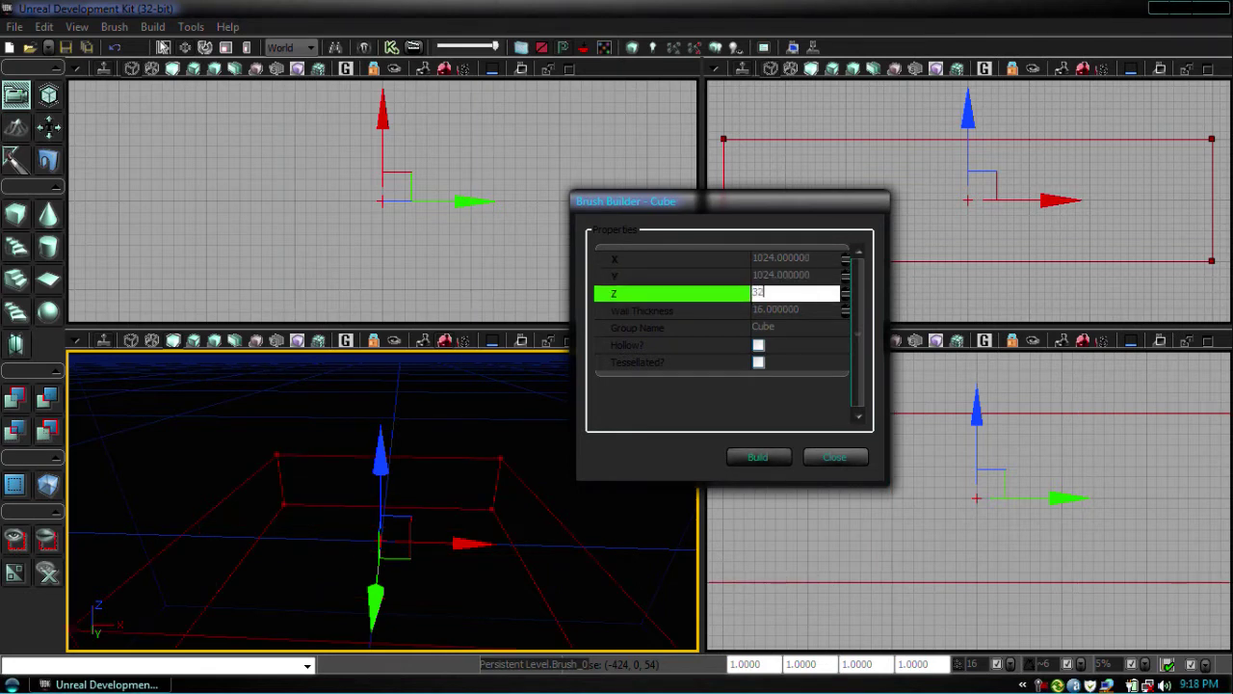
{"action": "key", "text": "Return"}
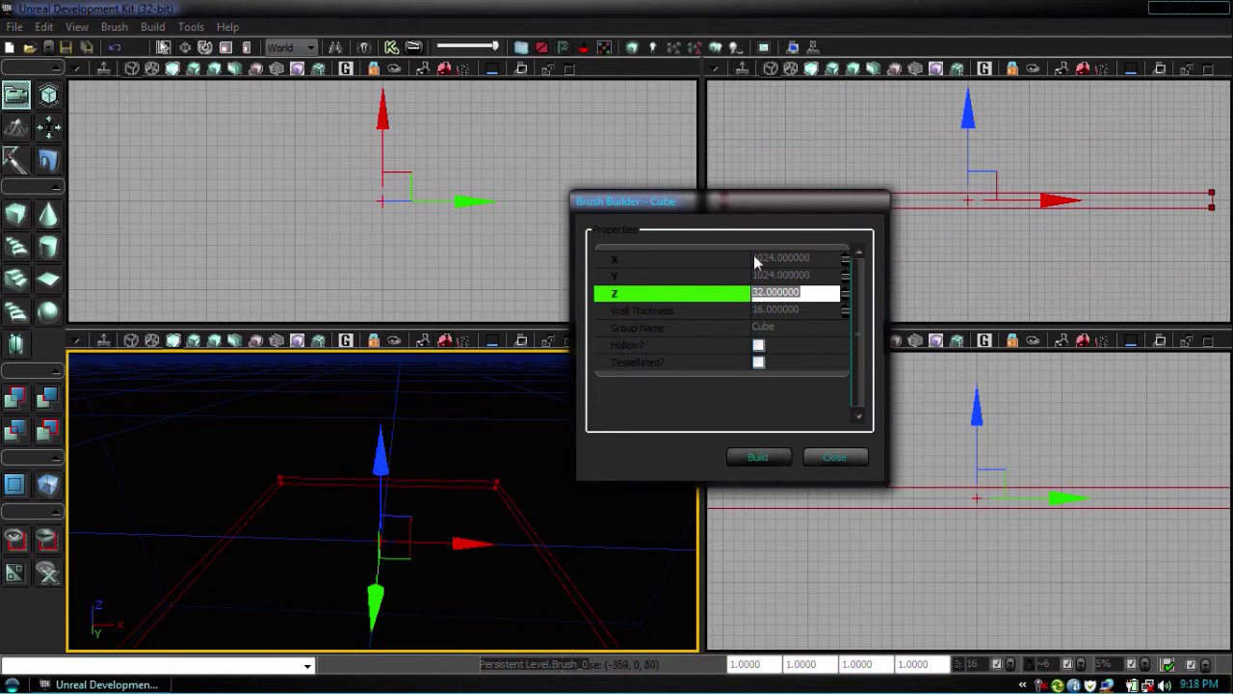
{"action": "left_click", "coordinate": [831, 458]}
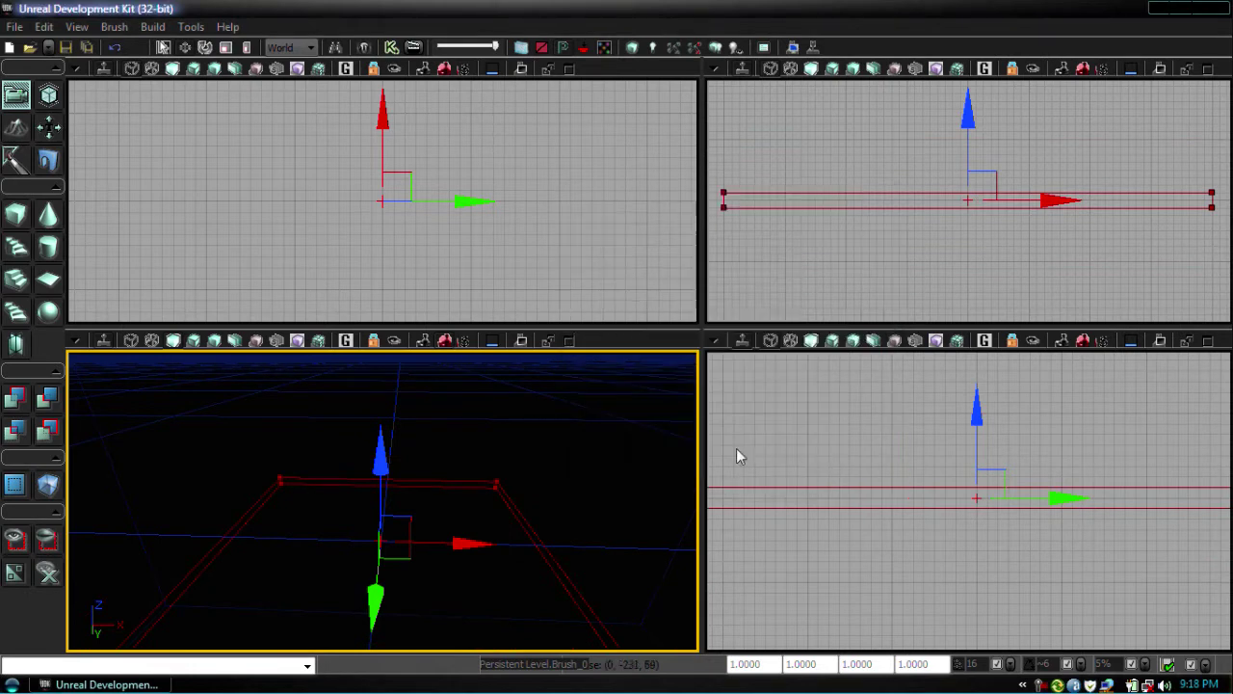
Add the flat builder brush to the level as a solid floor slab with CSG Add
{"action": "mouse_move", "coordinate": [528, 409]}
{"action": "left_mouse_down"}
{"action": "mouse_move", "coordinate": [512, 468]}
{"action": "mouse_move", "coordinate": [498, 465]}
{"action": "mouse_move", "coordinate": [528, 468]}
{"action": "left_mouse_up"}
{"action": "mouse_move", "coordinate": [527, 468]}
{"action": "right_mouse_down"}
{"action": "mouse_move", "coordinate": [527, 442]}
{"action": "mouse_move", "coordinate": [536, 472]}
{"action": "mouse_move", "coordinate": [516, 474]}
{"action": "right_mouse_up"}
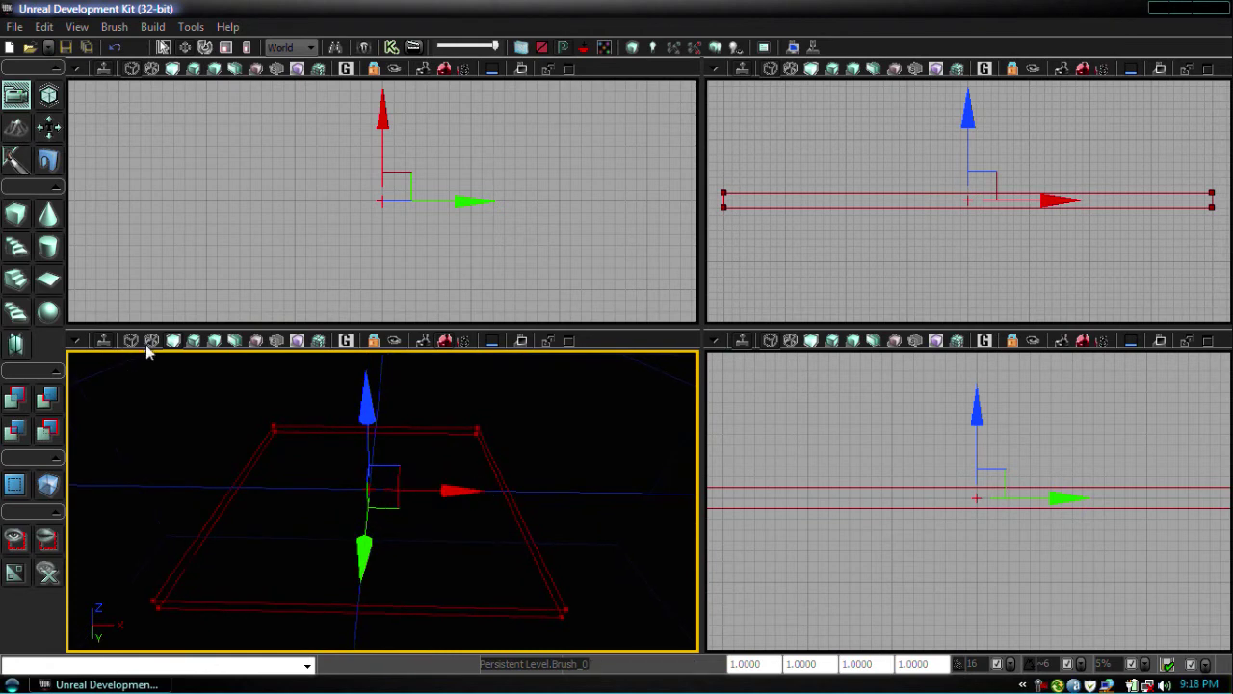
{"action": "left_click", "coordinate": [19, 405]}
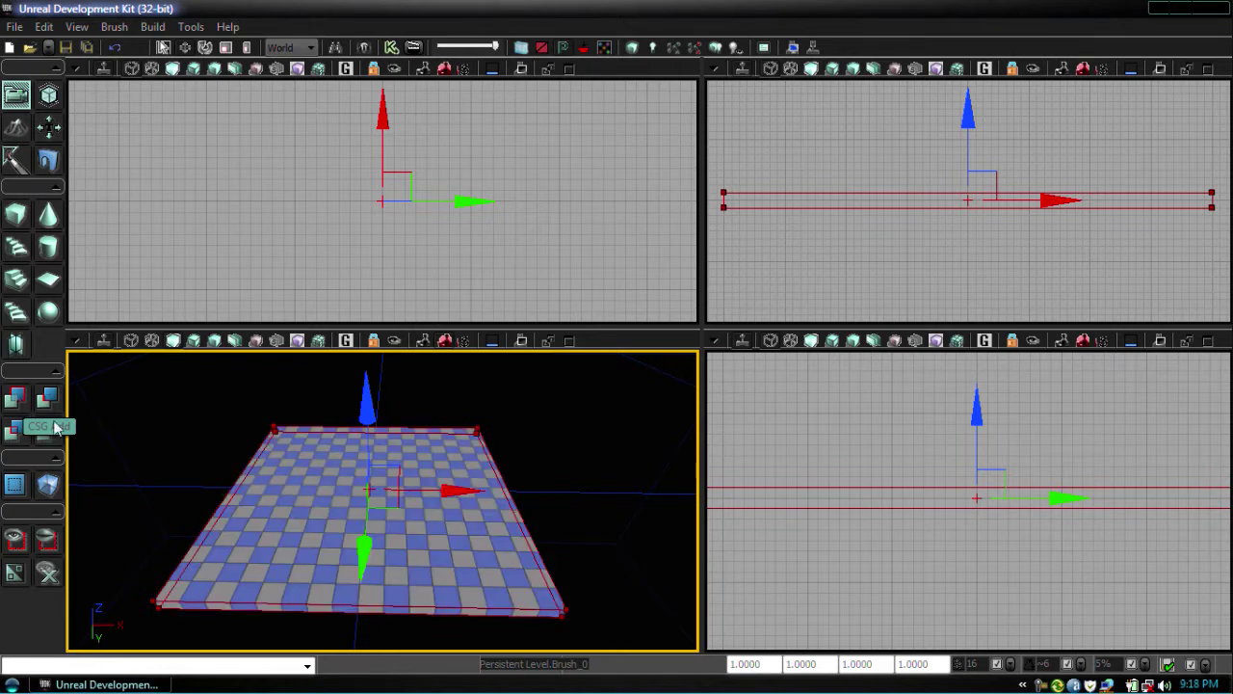
Move the builder brush along the negative X axis until its edge meets the edge of the floor slab
{"action": "left_click_drag", "start_coordinate": [466, 488], "coordinate": [306, 488]}
{"action": "left_click_drag", "start_coordinate": [594, 418], "coordinate": [473, 516]}
{"action": "mouse_move", "coordinate": [374, 479]}
{"action": "left_mouse_down"}
{"action": "mouse_move", "coordinate": [287, 467]}
{"action": "mouse_move", "coordinate": [304, 469]}
{"action": "left_mouse_up"}
{"action": "left_click_drag", "start_coordinate": [148, 486], "coordinate": [232, 486]}
{"action": "mouse_move", "coordinate": [147, 486]}
{"action": "middle_mouse_down"}
{"action": "mouse_move", "coordinate": [191, 486]}
{"action": "mouse_move", "coordinate": [75, 486]}
{"action": "middle_mouse_up"}
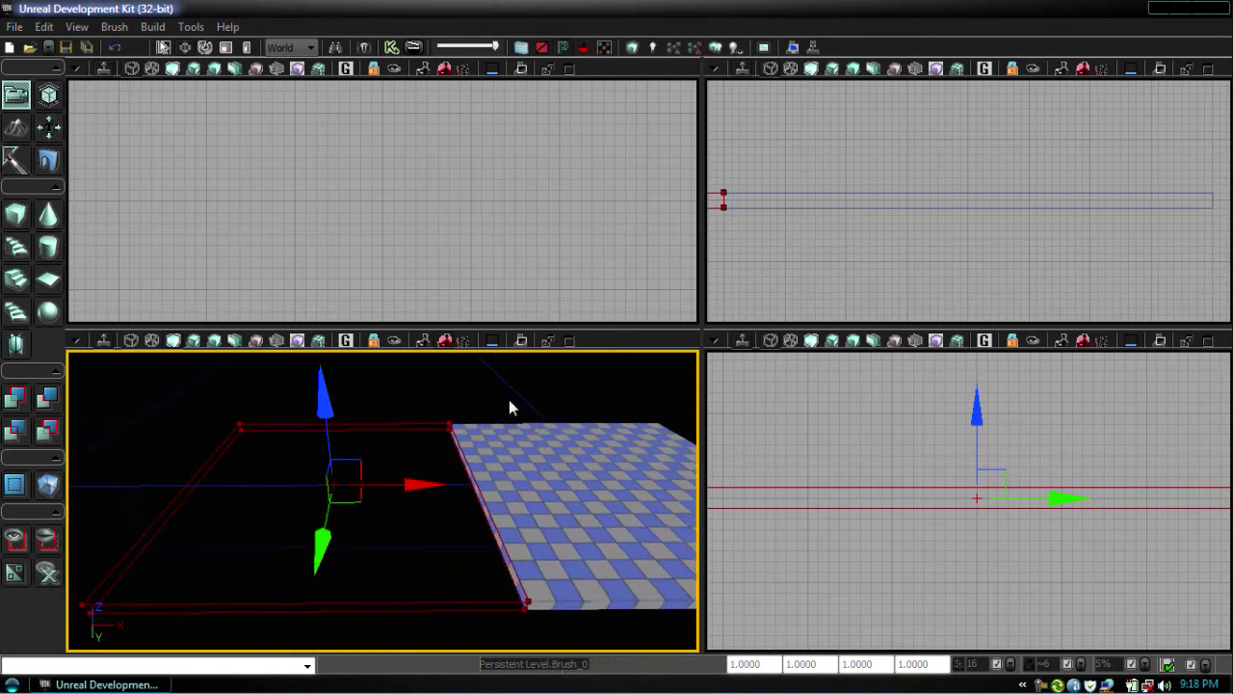
Set the cube builder brush's X size to 256 and move it along X flush against the floor slab's edge
{"action": "right_click", "coordinate": [16, 217]}
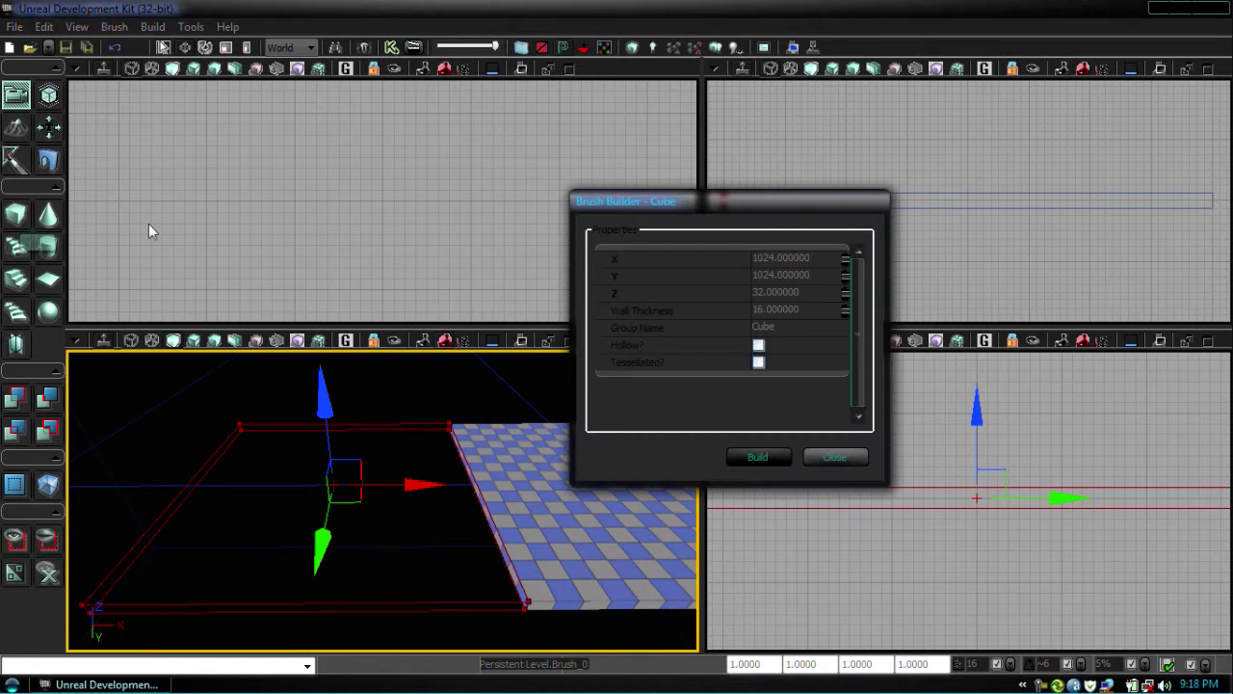
{"action": "left_click", "coordinate": [816, 275]}
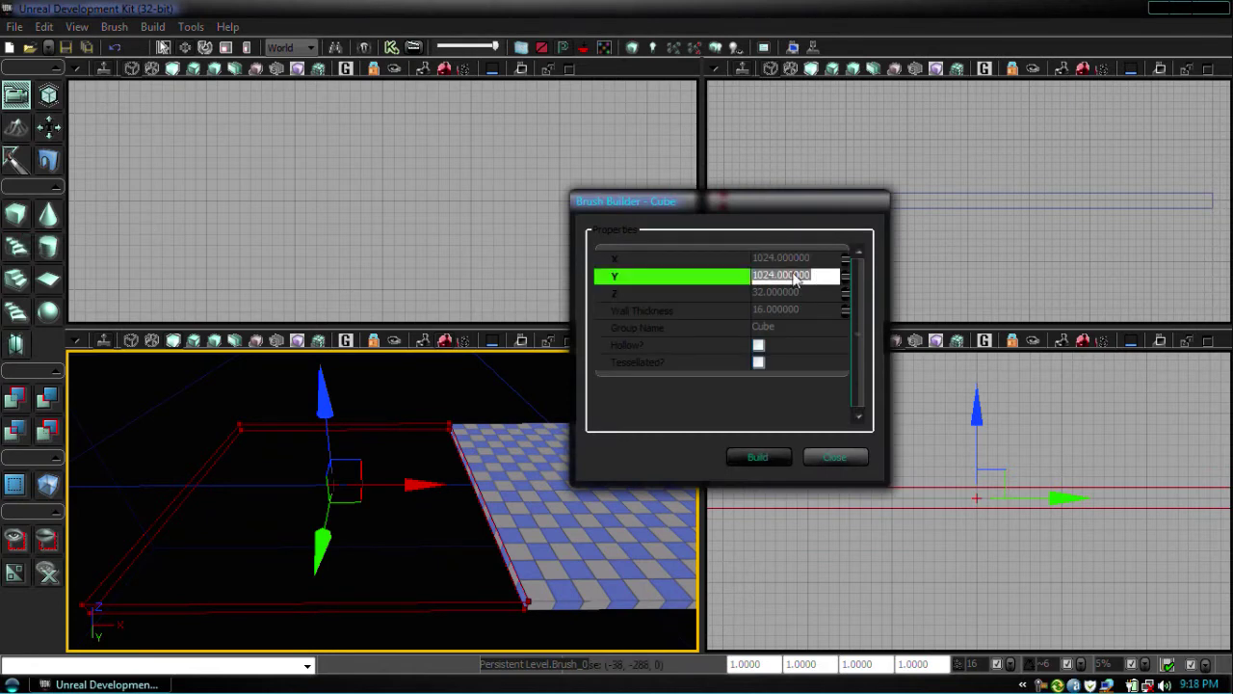
{"action": "left_click", "coordinate": [807, 257]}
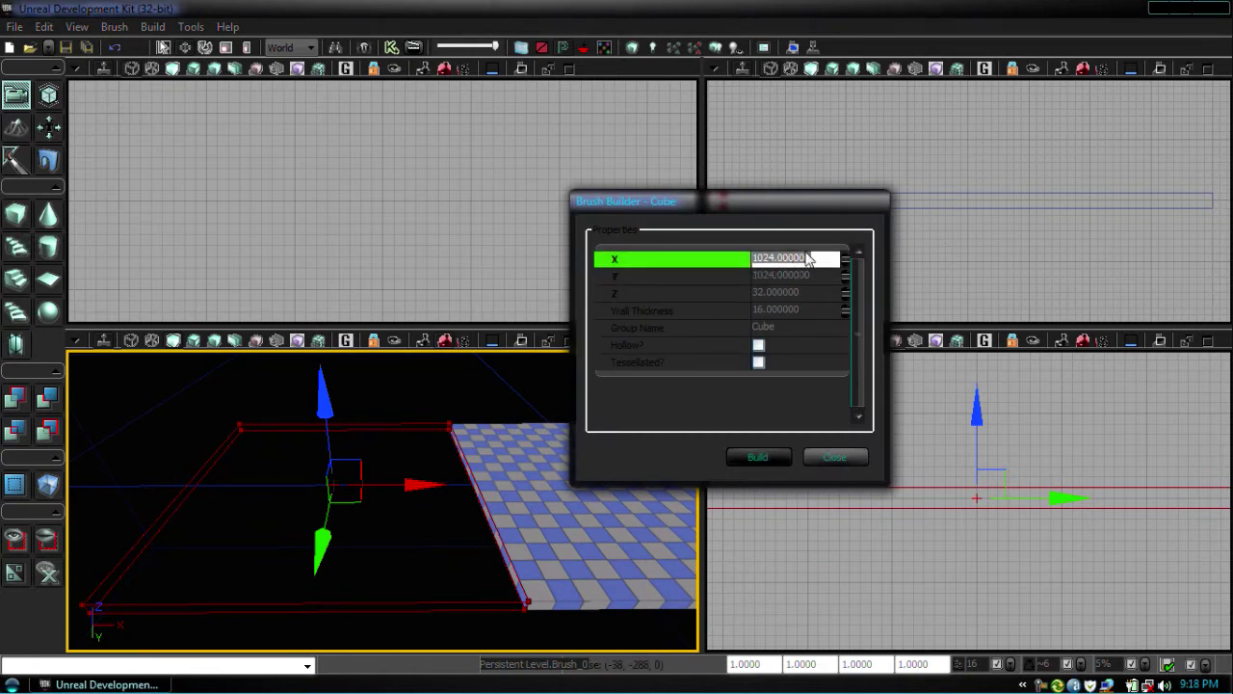
{"action": "type", "text": "256"}
{"action": "key", "text": "Return"}
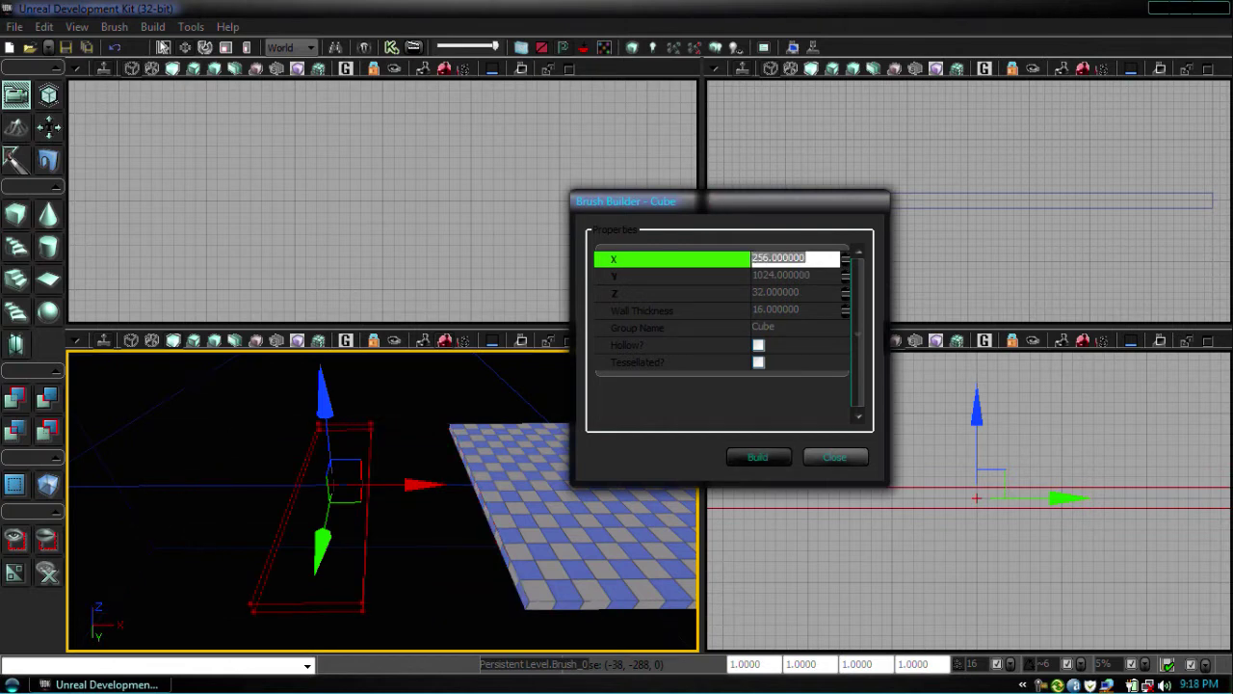
{"action": "left_click", "coordinate": [829, 458]}
{"action": "left_click_drag", "start_coordinate": [431, 480], "coordinate": [556, 484]}
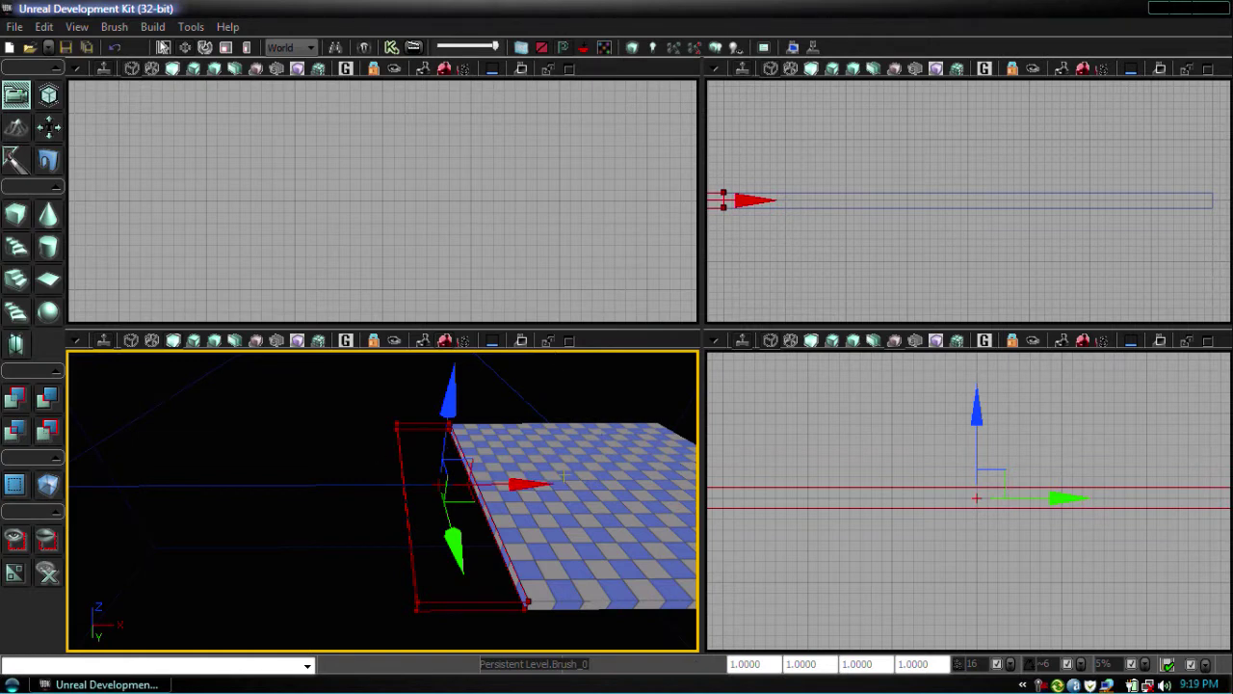
Rotate the builder brush 90 degrees about the Y axis so it stands upright beside the floor slab
{"action": "key", "text": "space"}
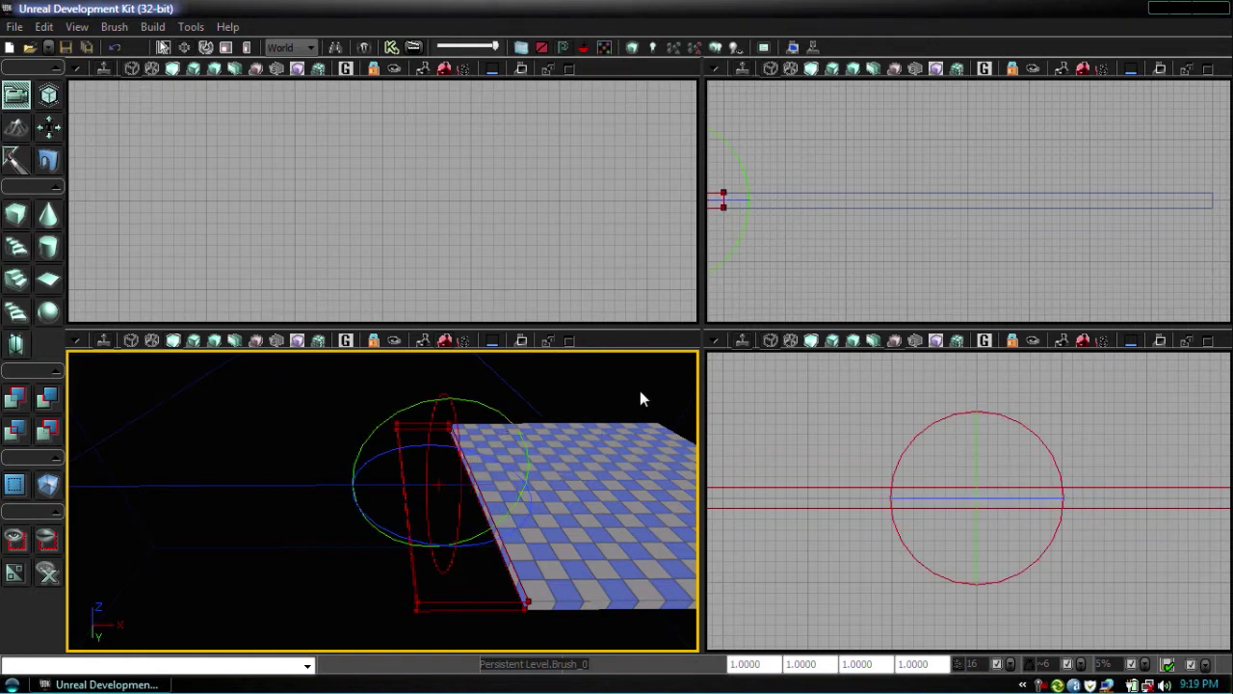
{"action": "mouse_move", "coordinate": [640, 390]}
{"action": "middle_mouse_down"}
{"action": "mouse_move", "coordinate": [693, 380]}
{"action": "mouse_move", "coordinate": [682, 380]}
{"action": "middle_mouse_up"}
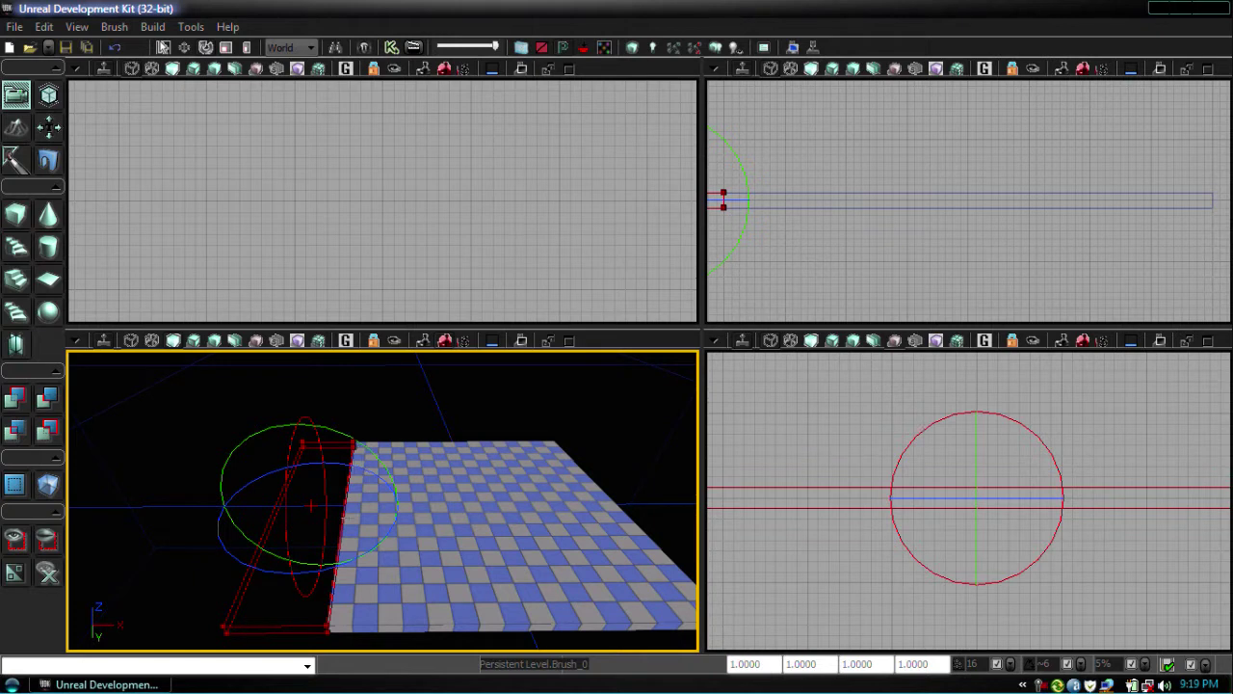
{"action": "right_click_drag", "start_coordinate": [434, 500], "coordinate": [405, 510]}
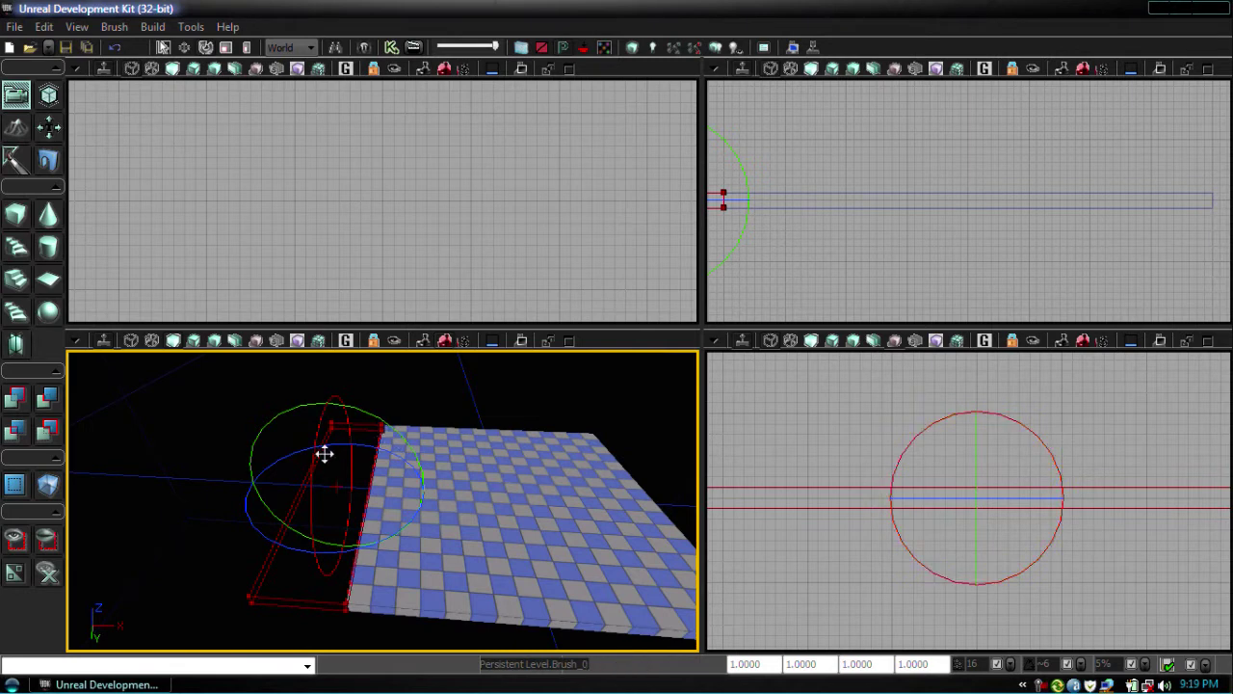
{"action": "left_click_drag", "start_coordinate": [362, 409], "coordinate": [362, 464]}
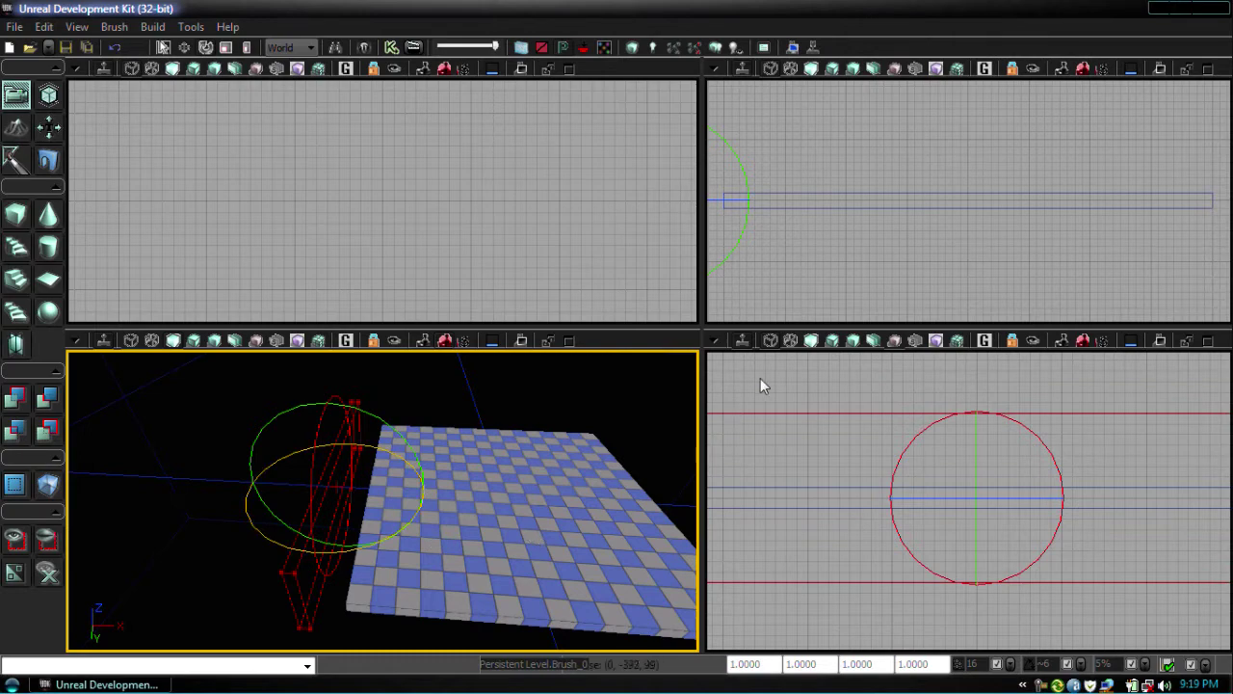
{"action": "right_click_drag", "start_coordinate": [823, 236], "coordinate": [822, 298]}
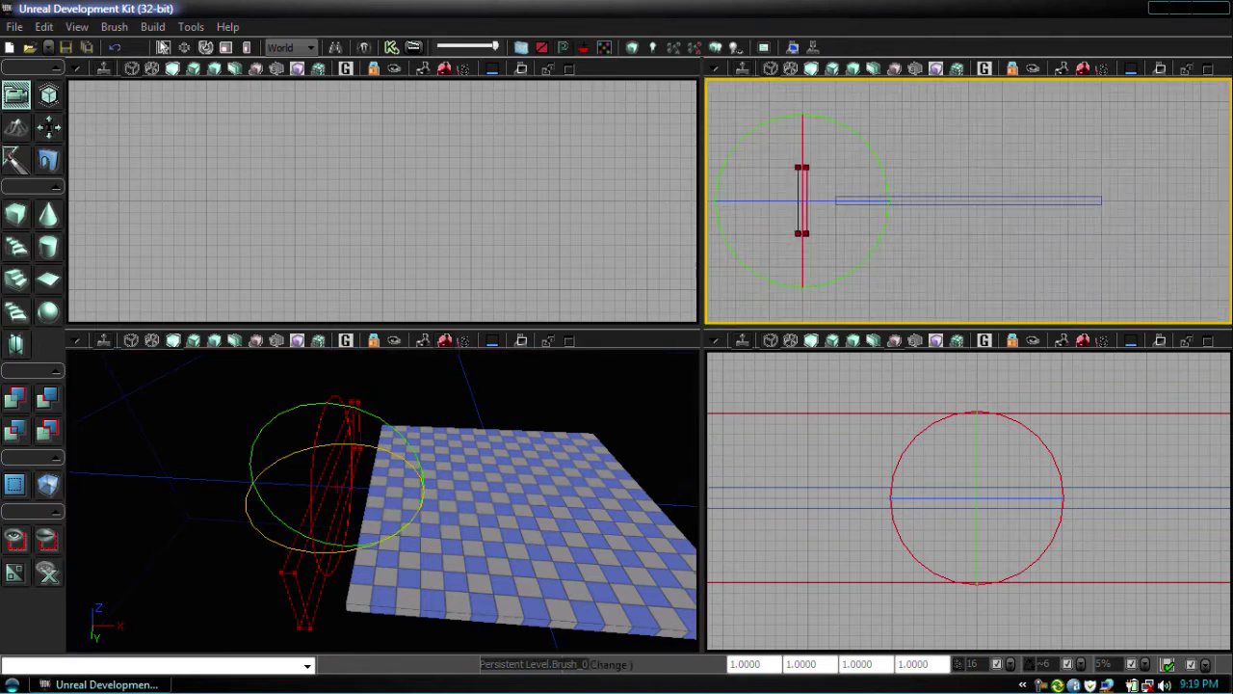
{"action": "left_click", "coordinate": [923, 610]}
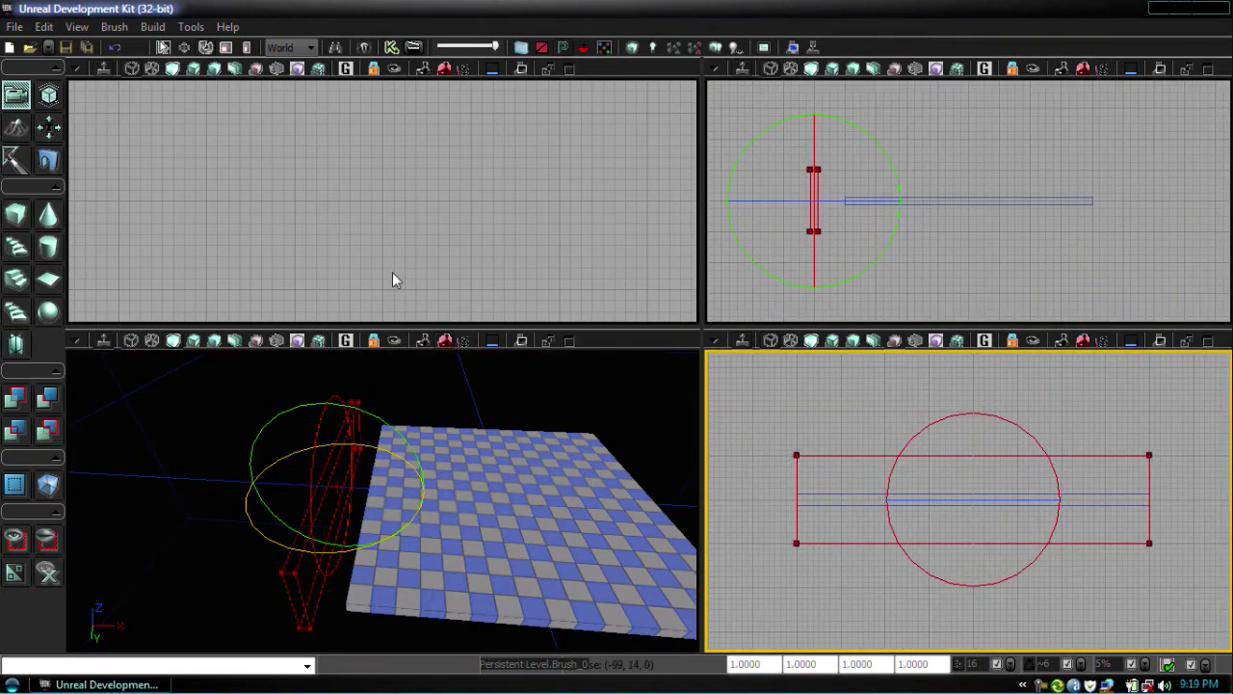
{"action": "mouse_move", "coordinate": [393, 272]}
{"action": "right_mouse_down"}
{"action": "mouse_move", "coordinate": [382, 200]}
{"action": "mouse_move", "coordinate": [383, 241]}
{"action": "right_mouse_up"}
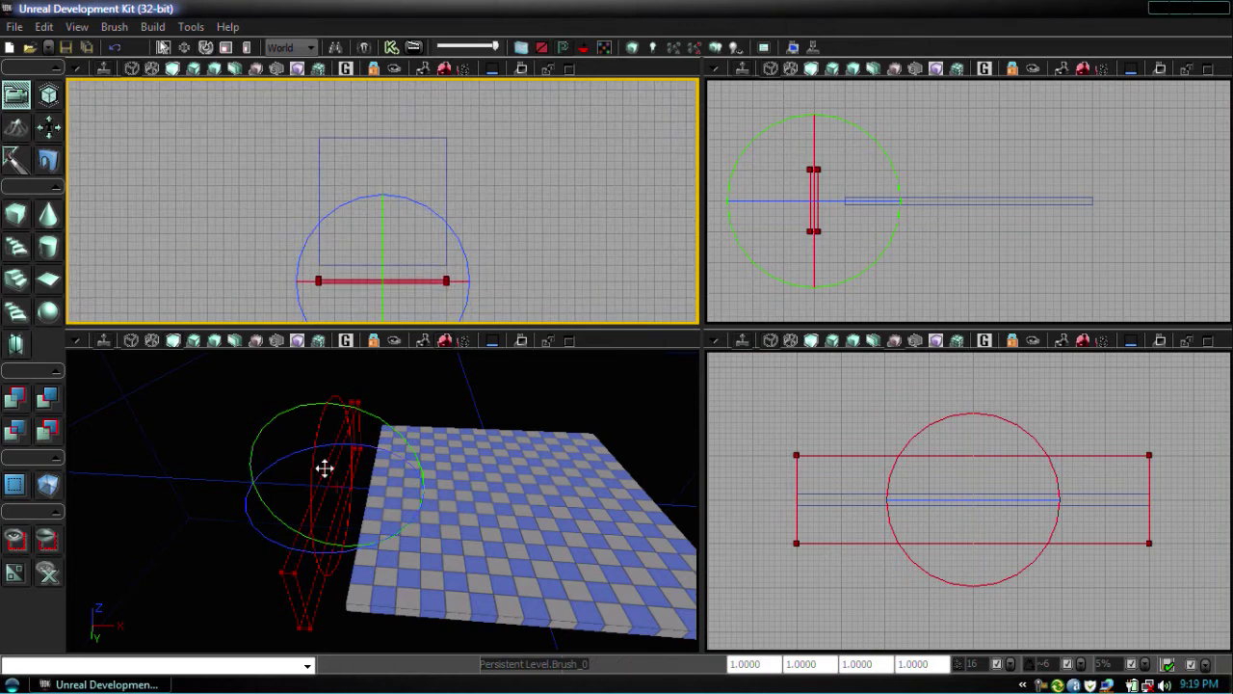
Move the upright builder brush along X and Z until it sits flush with the floor slab's negative X edge and underside
{"action": "key", "text": "space"}
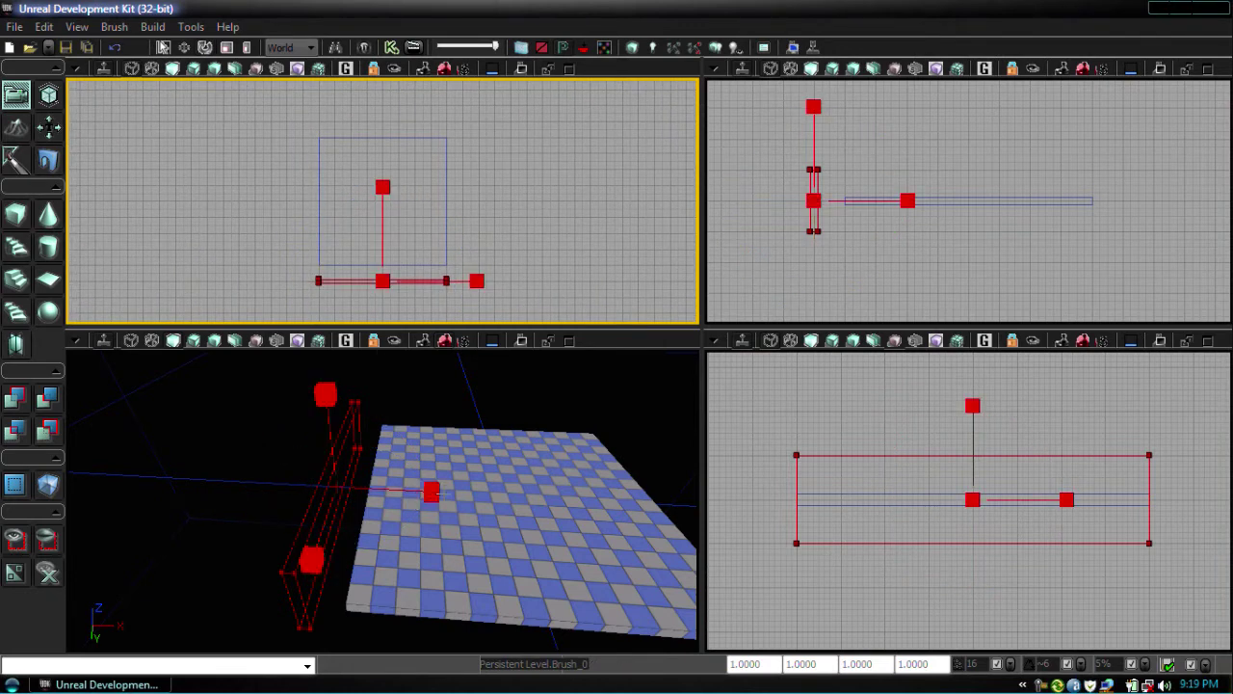
{"action": "mouse_move", "coordinate": [438, 493]}
{"action": "left_mouse_down"}
{"action": "mouse_move", "coordinate": [450, 491]}
{"action": "mouse_move", "coordinate": [427, 495]}
{"action": "left_mouse_up"}
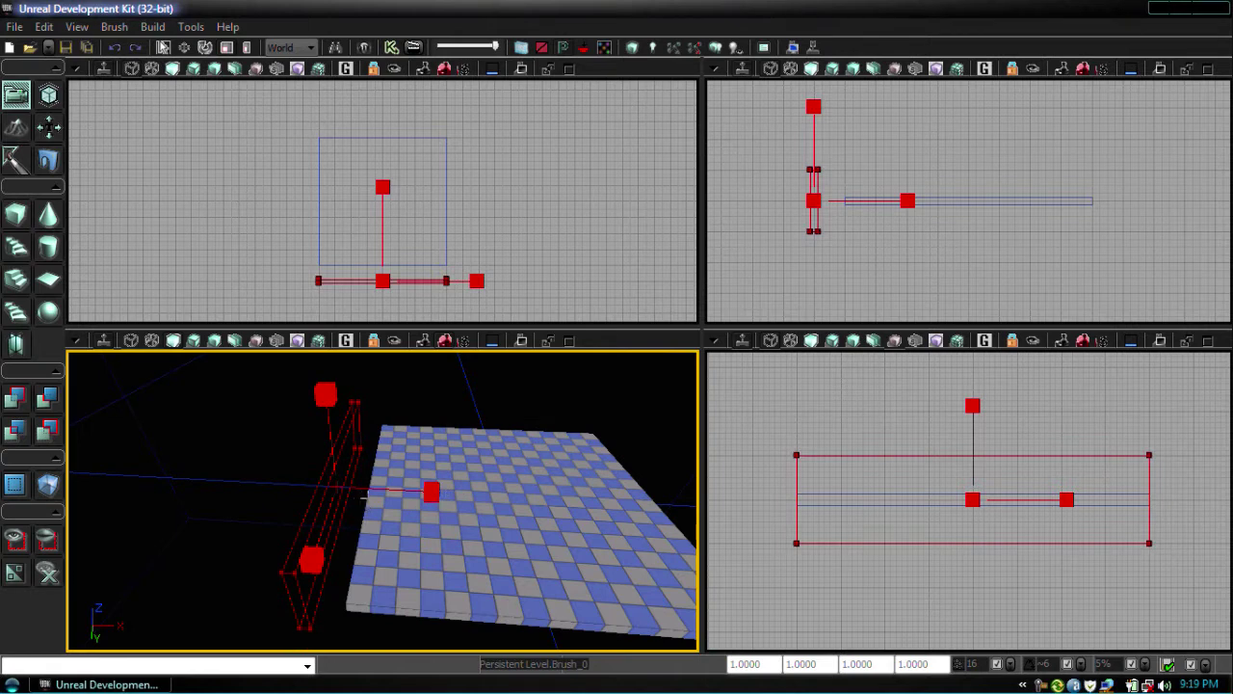
{"action": "key", "text": "space"}
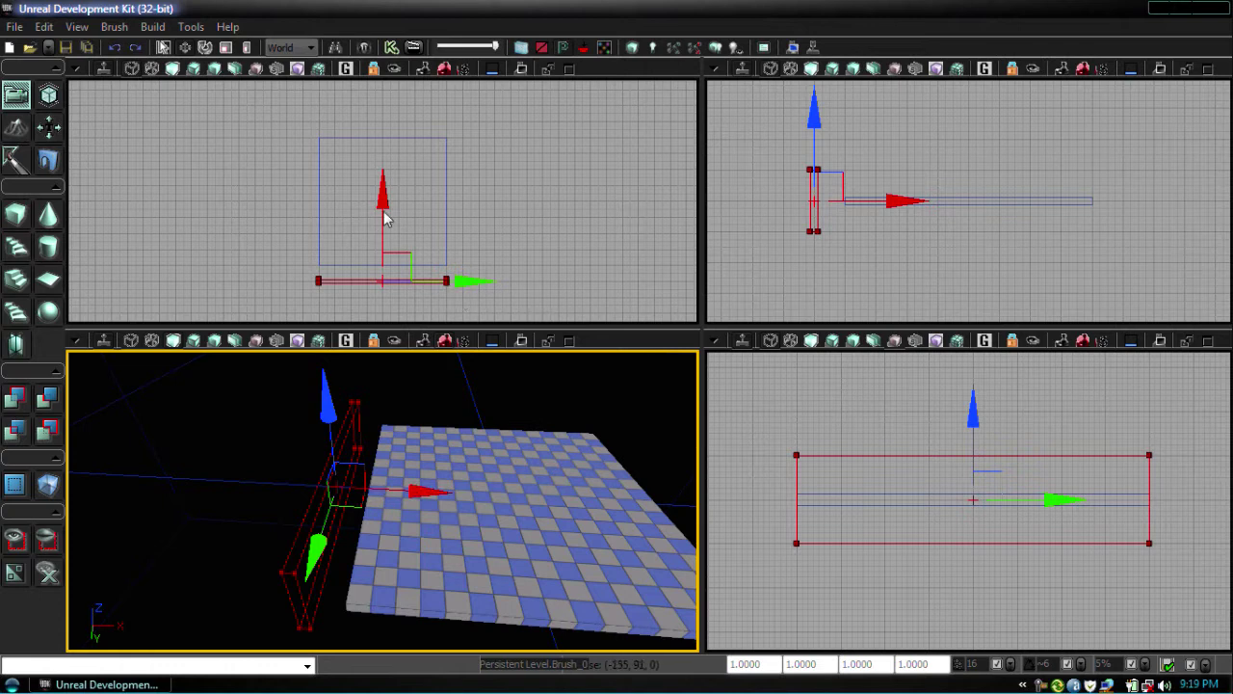
{"action": "left_click_drag", "start_coordinate": [386, 214], "coordinate": [390, 198]}
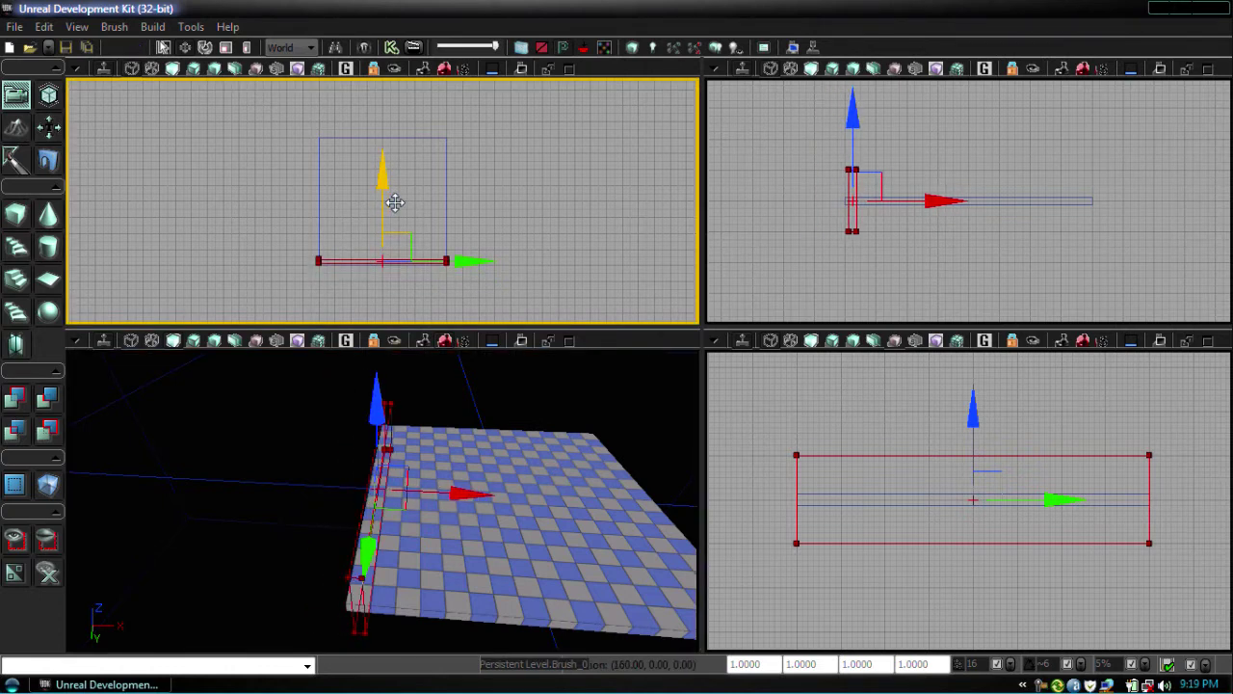
{"action": "left_click_drag", "start_coordinate": [395, 202], "coordinate": [396, 206]}
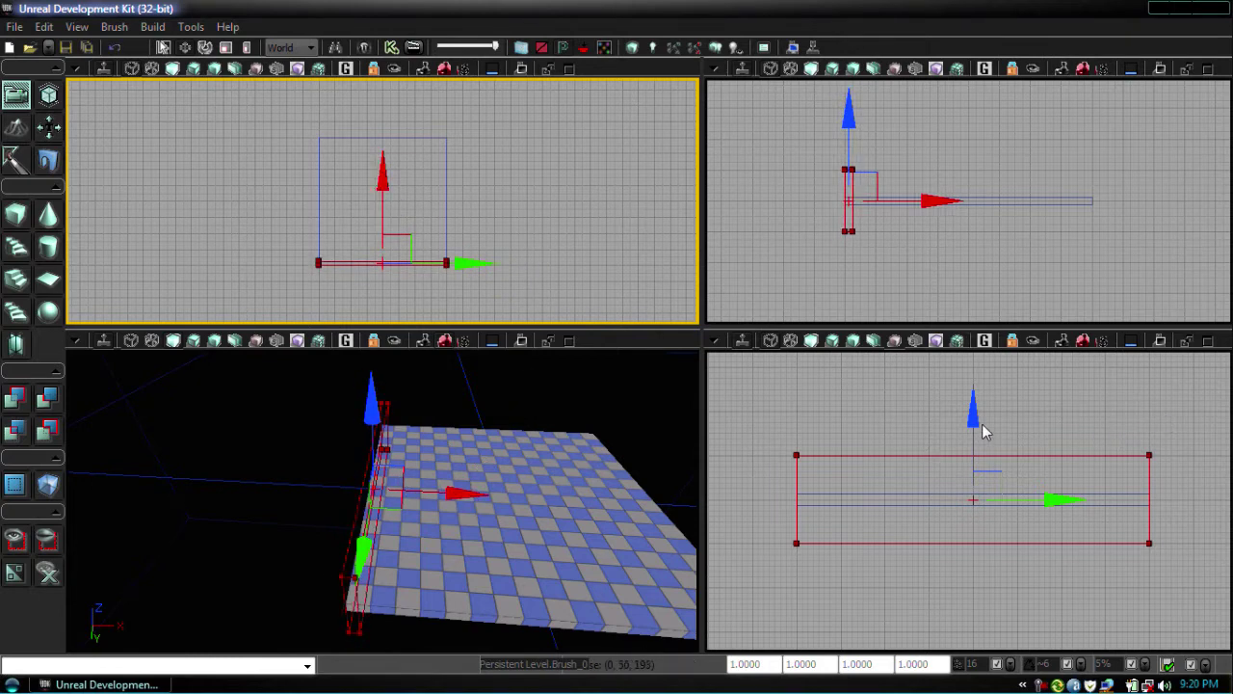
{"action": "left_click_drag", "start_coordinate": [975, 413], "coordinate": [978, 383]}
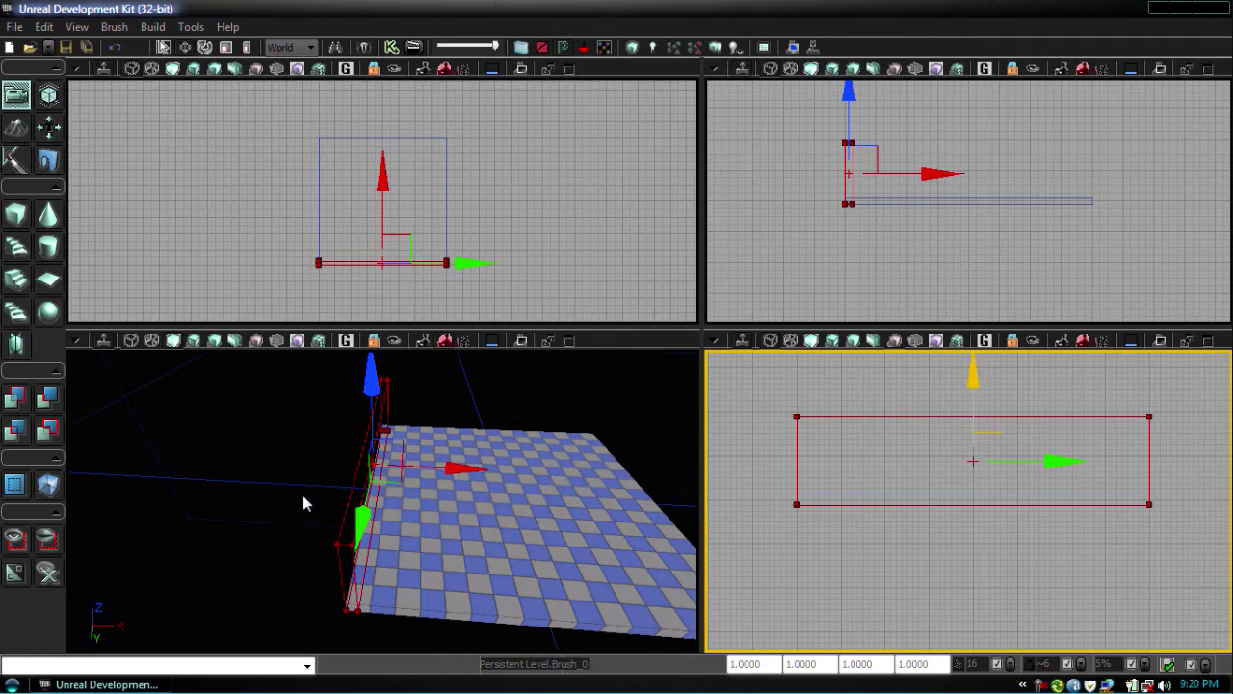
Add the upright brush as a wall with CSG Add, and add a matching wall at the floor's opposite X edge
{"action": "left_click", "coordinate": [14, 397]}
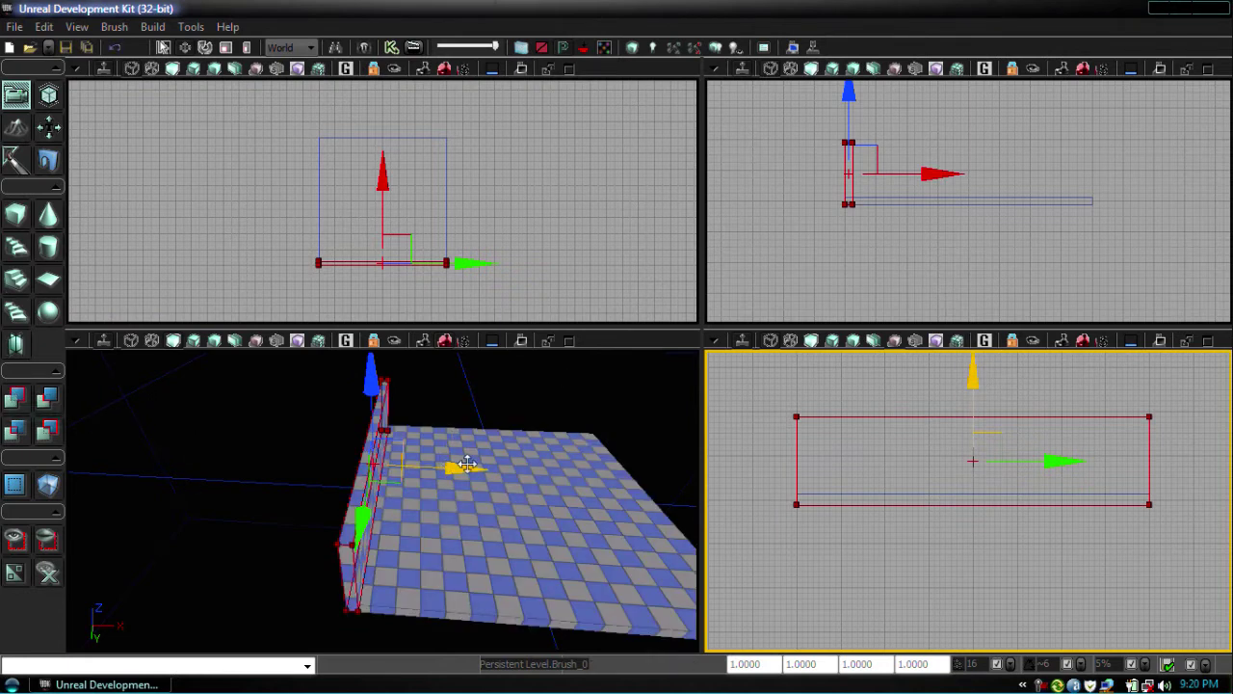
{"action": "left_click_drag", "start_coordinate": [920, 174], "coordinate": [1155, 181]}
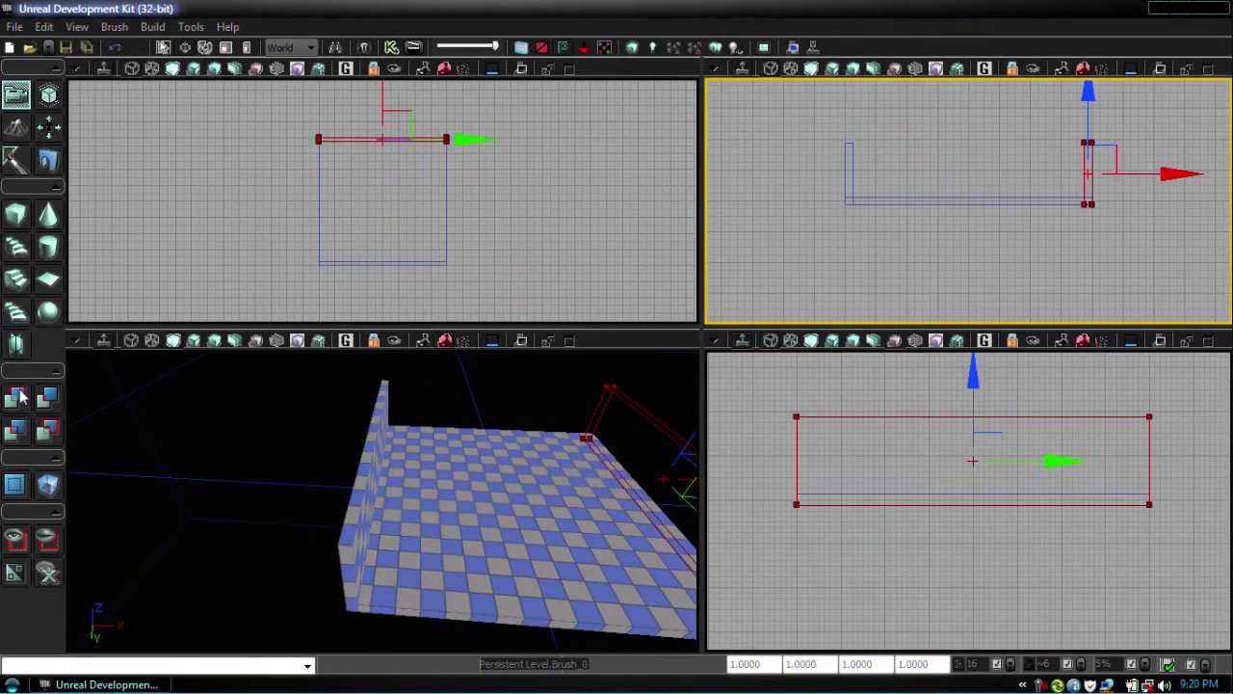
{"action": "left_click", "coordinate": [17, 397]}
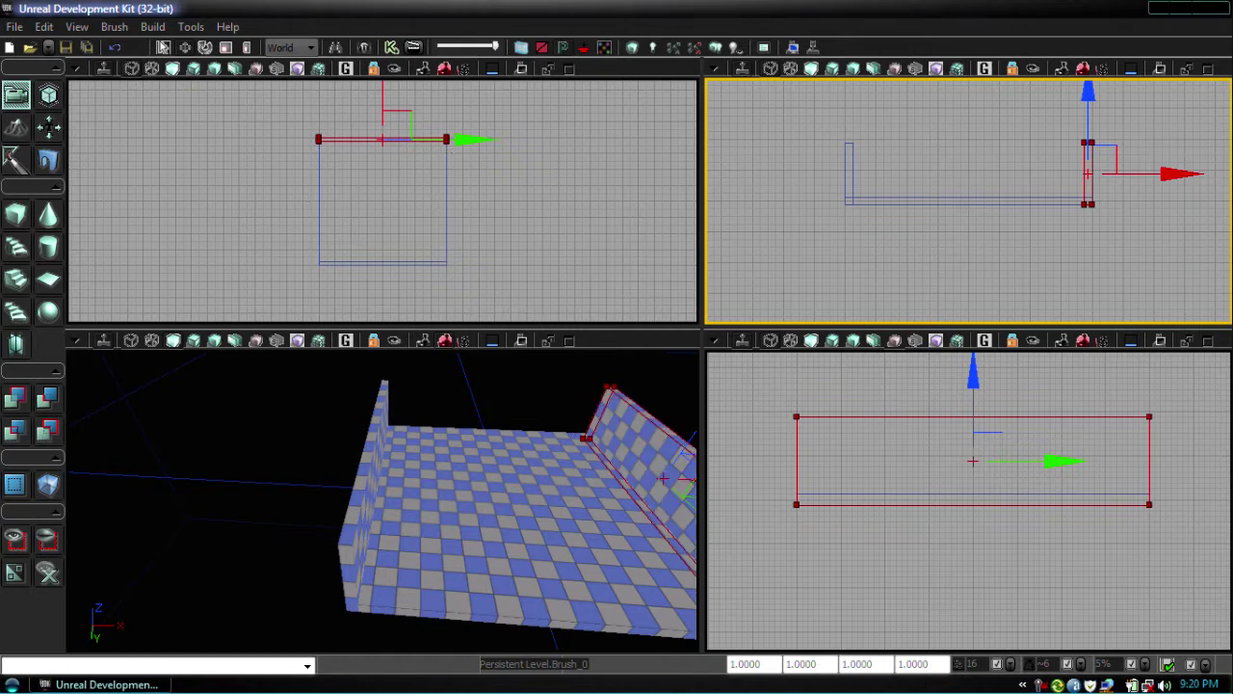
Select the builder brush and rotate it 90 degrees about the Z axis so it runs across the floor between the two walls
{"action": "left_click", "coordinate": [639, 405]}
{"action": "mouse_move", "coordinate": [640, 404]}
{"action": "left_mouse_down"}
{"action": "mouse_move", "coordinate": [599, 405]}
{"action": "mouse_move", "coordinate": [694, 393]}
{"action": "left_mouse_up"}
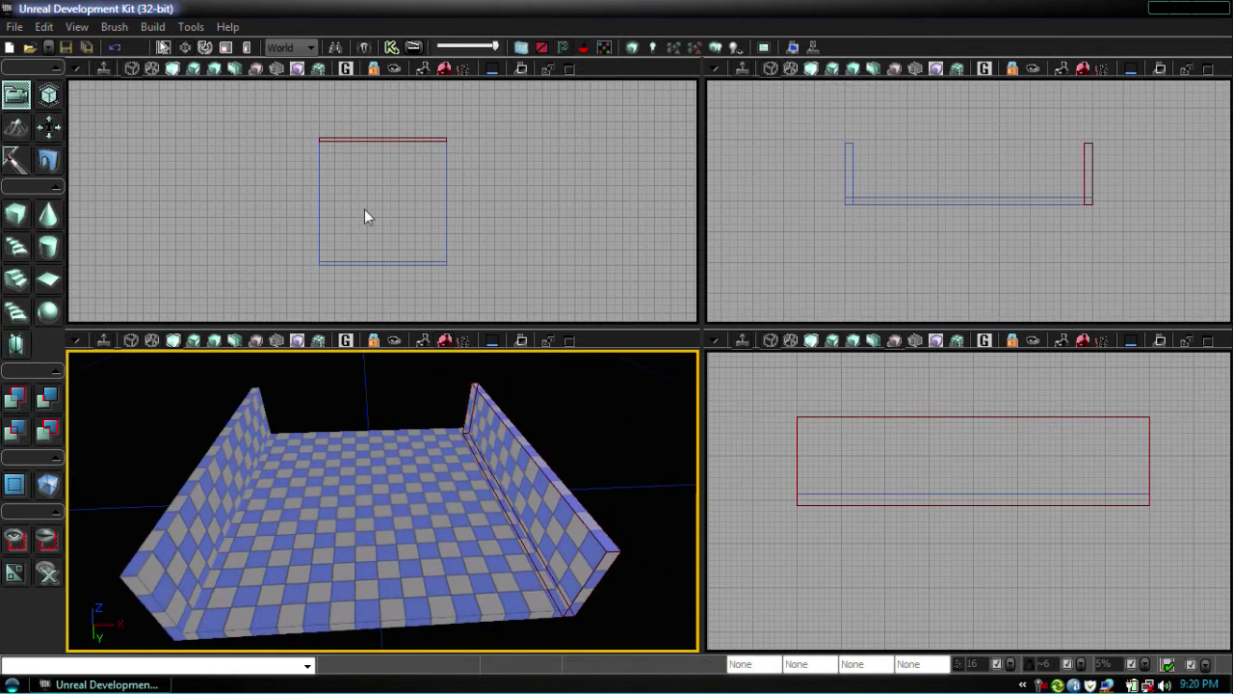
{"action": "left_click", "coordinate": [370, 140]}
{"action": "key", "text": "space"}
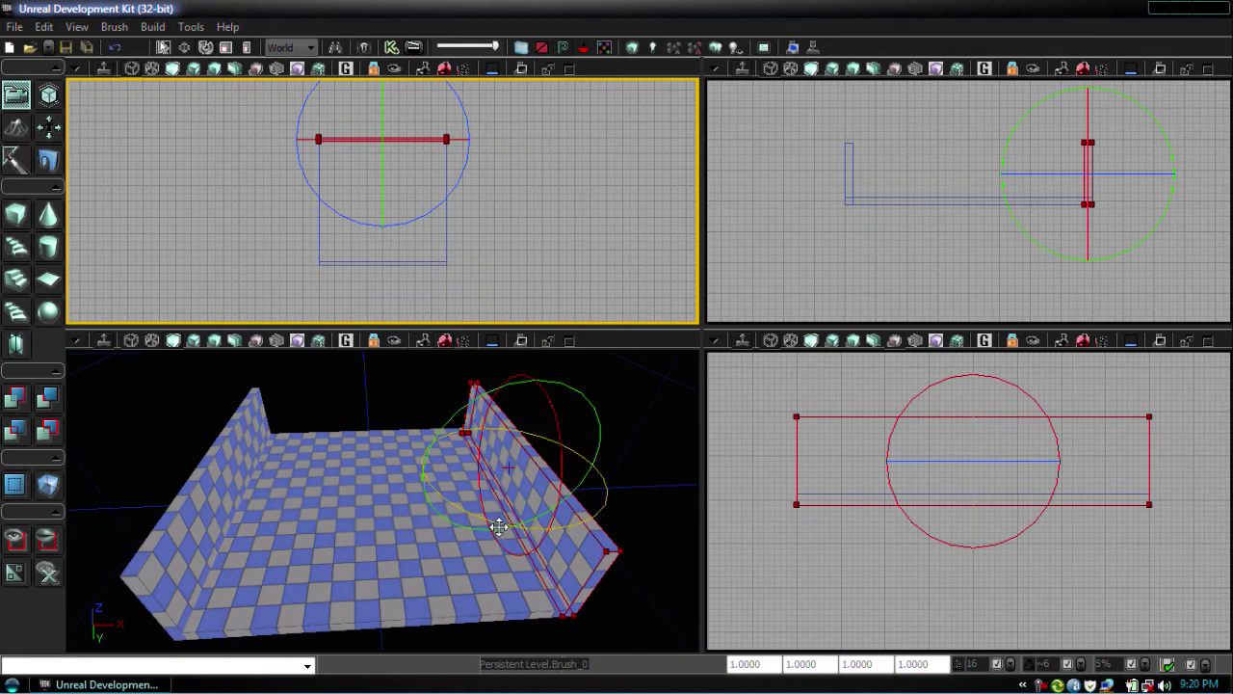
{"action": "mouse_move", "coordinate": [498, 526]}
{"action": "left_mouse_down"}
{"action": "mouse_move", "coordinate": [510, 528]}
{"action": "mouse_move", "coordinate": [452, 526]}
{"action": "mouse_move", "coordinate": [495, 523]}
{"action": "left_mouse_up"}
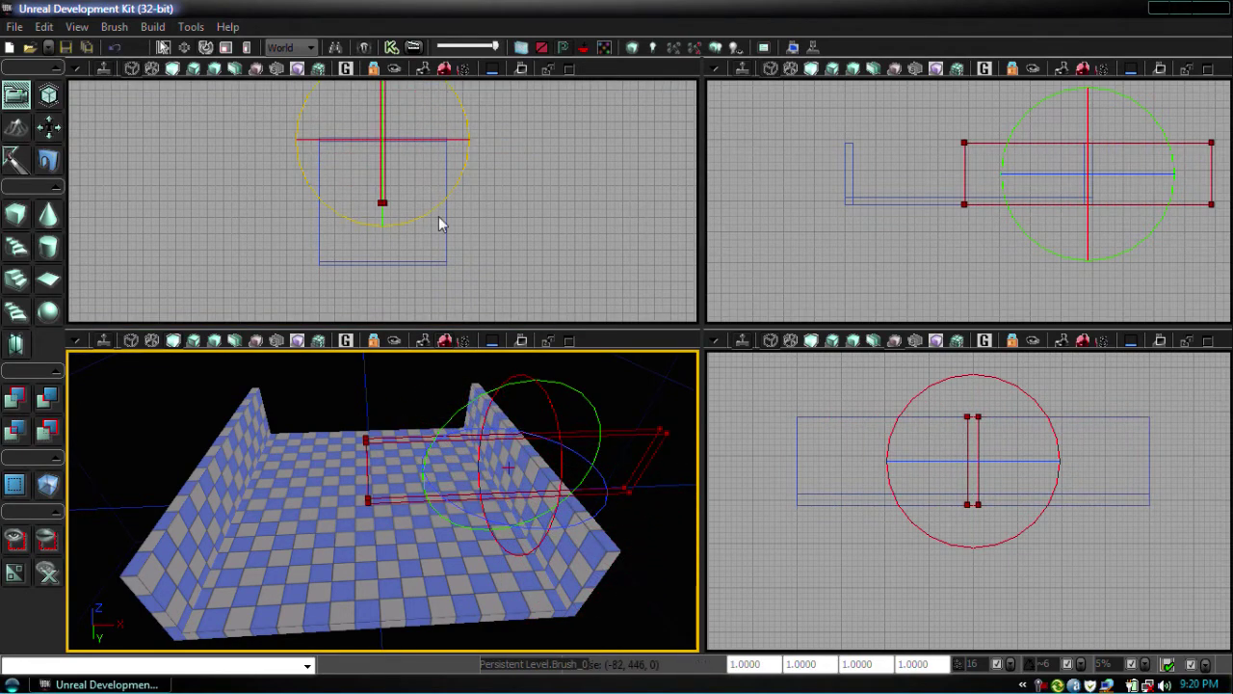
{"action": "key", "text": "space"}
{"action": "key", "text": "space"}
Align the rotated builder brush with the floor's negative Y edge and add it as the third wall with CSG Add
{"action": "left_click_drag", "start_coordinate": [383, 137], "coordinate": [386, 183]}
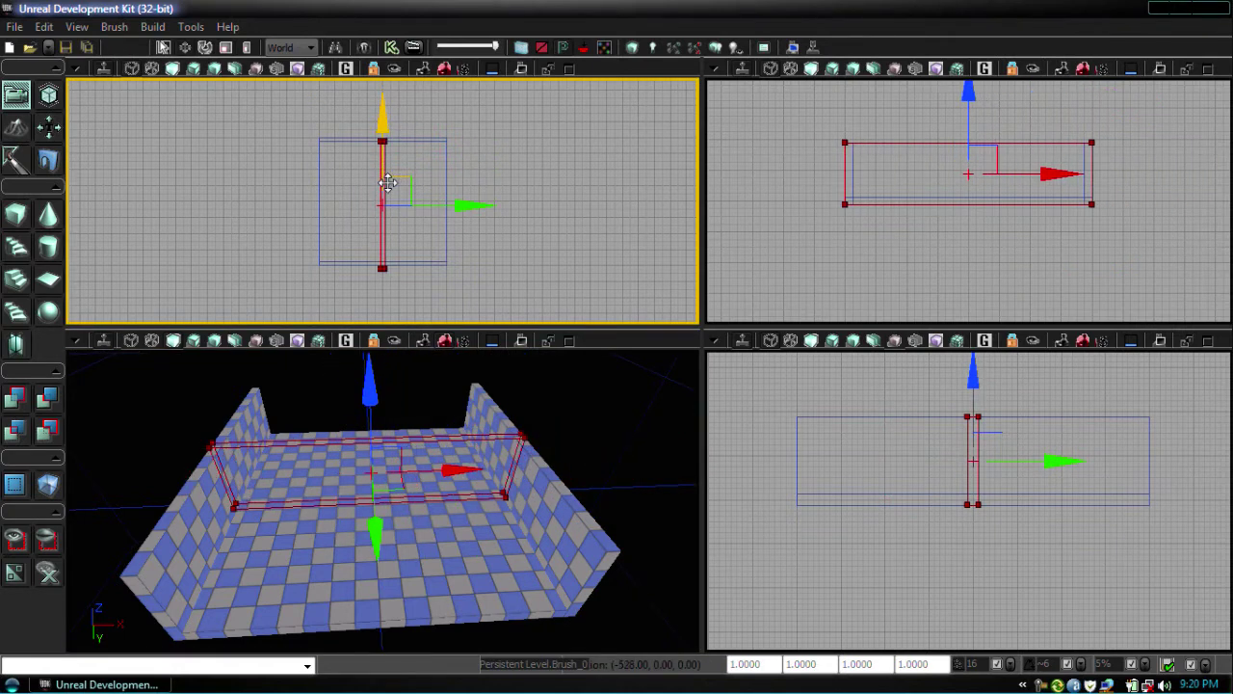
{"action": "left_click_drag", "start_coordinate": [454, 201], "coordinate": [411, 209]}
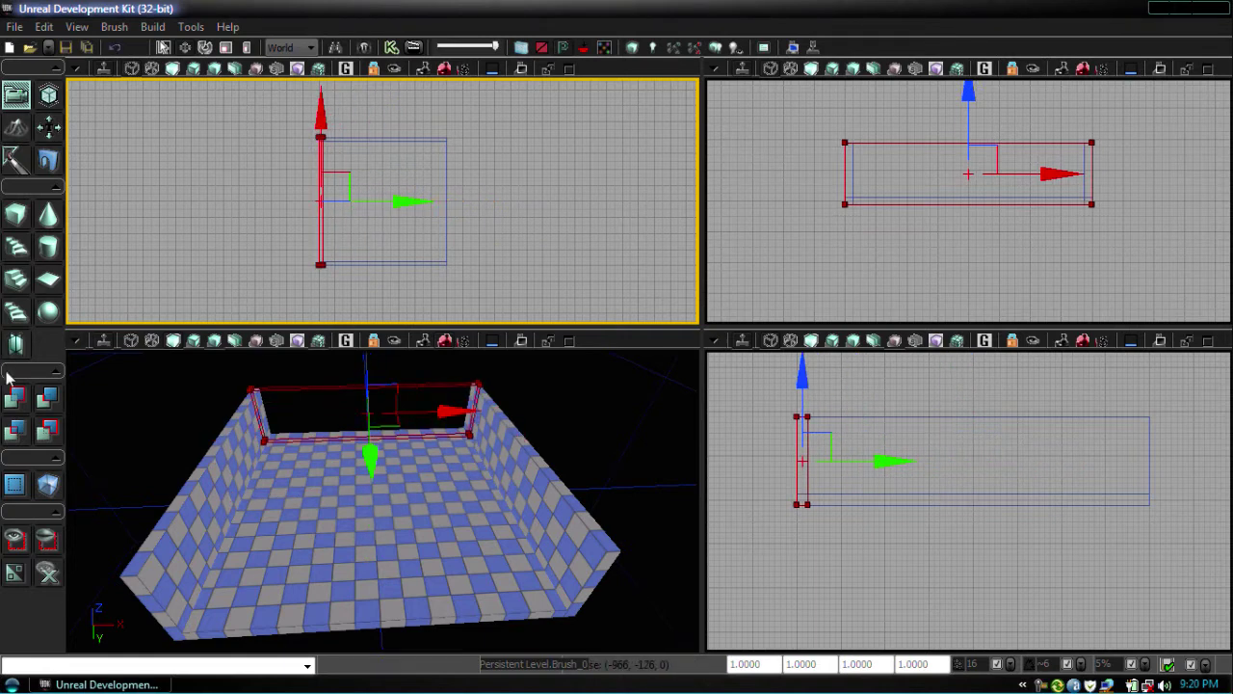
{"action": "left_click", "coordinate": [14, 398]}
Move the builder brush along Y to the floor's open edge and add it as the fourth wall with CSG Add
{"action": "left_click_drag", "start_coordinate": [413, 199], "coordinate": [483, 209]}
{"action": "right_click_drag", "start_coordinate": [483, 209], "coordinate": [460, 219]}
{"action": "left_click_drag", "start_coordinate": [446, 209], "coordinate": [572, 210]}
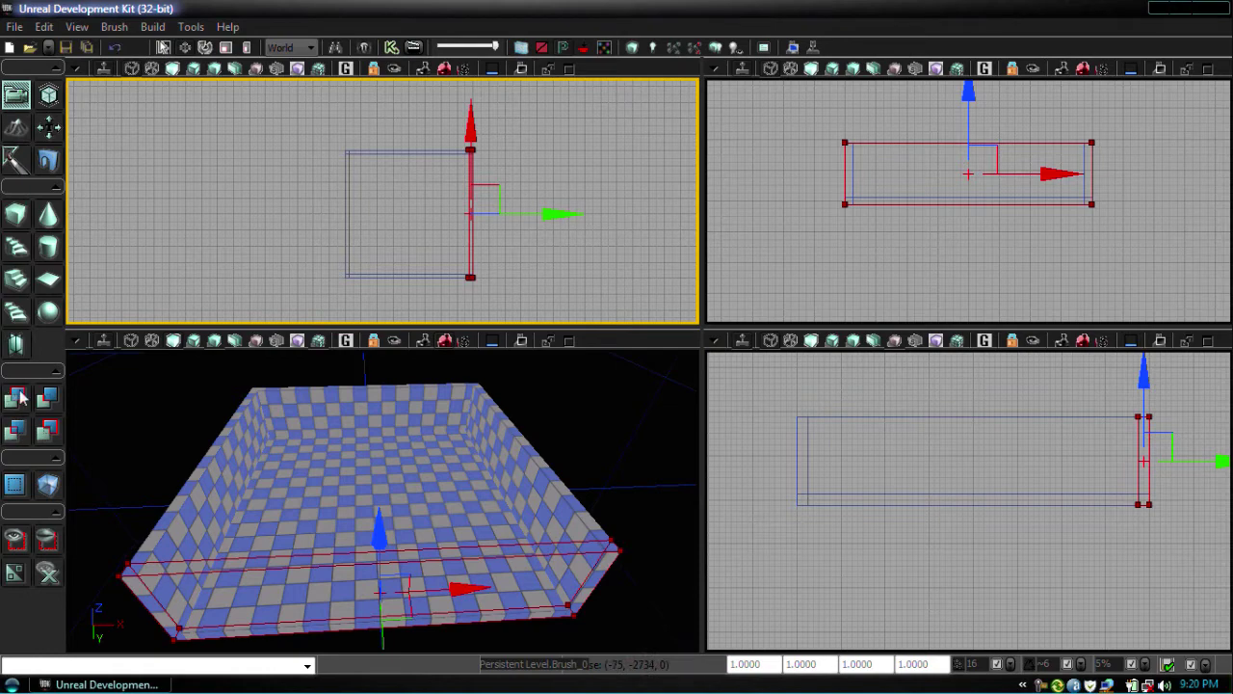
{"action": "left_click", "coordinate": [17, 397]}
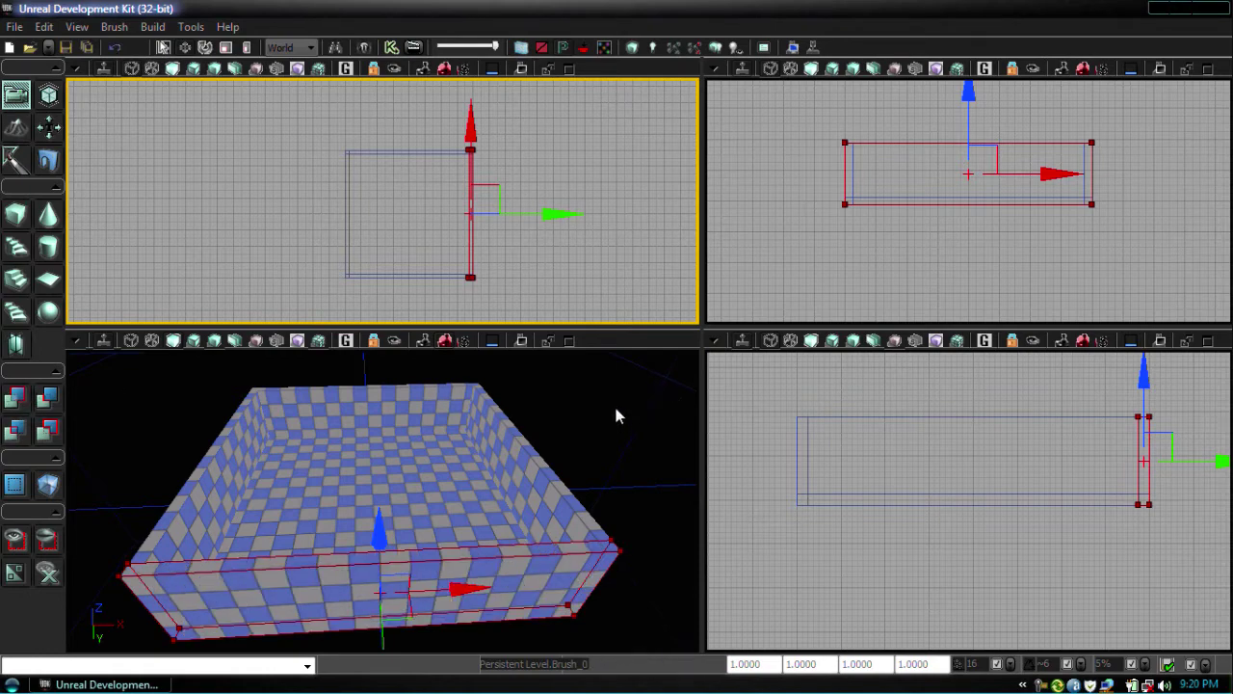
Add a PlayerStart actor on the room floor and move it along Y and X to a spot near the negative X wall
{"action": "mouse_move", "coordinate": [617, 444]}
{"action": "left_mouse_down"}
{"action": "mouse_move", "coordinate": [617, 404]}
{"action": "mouse_move", "coordinate": [501, 628]}
{"action": "left_mouse_up"}
{"action": "mouse_move", "coordinate": [383, 501]}
{"action": "right_mouse_down"}
{"action": "mouse_move", "coordinate": [383, 558]}
{"action": "mouse_move", "coordinate": [382, 520]}
{"action": "mouse_move", "coordinate": [443, 558]}
{"action": "mouse_move", "coordinate": [318, 523]}
{"action": "mouse_move", "coordinate": [376, 523]}
{"action": "right_mouse_up"}
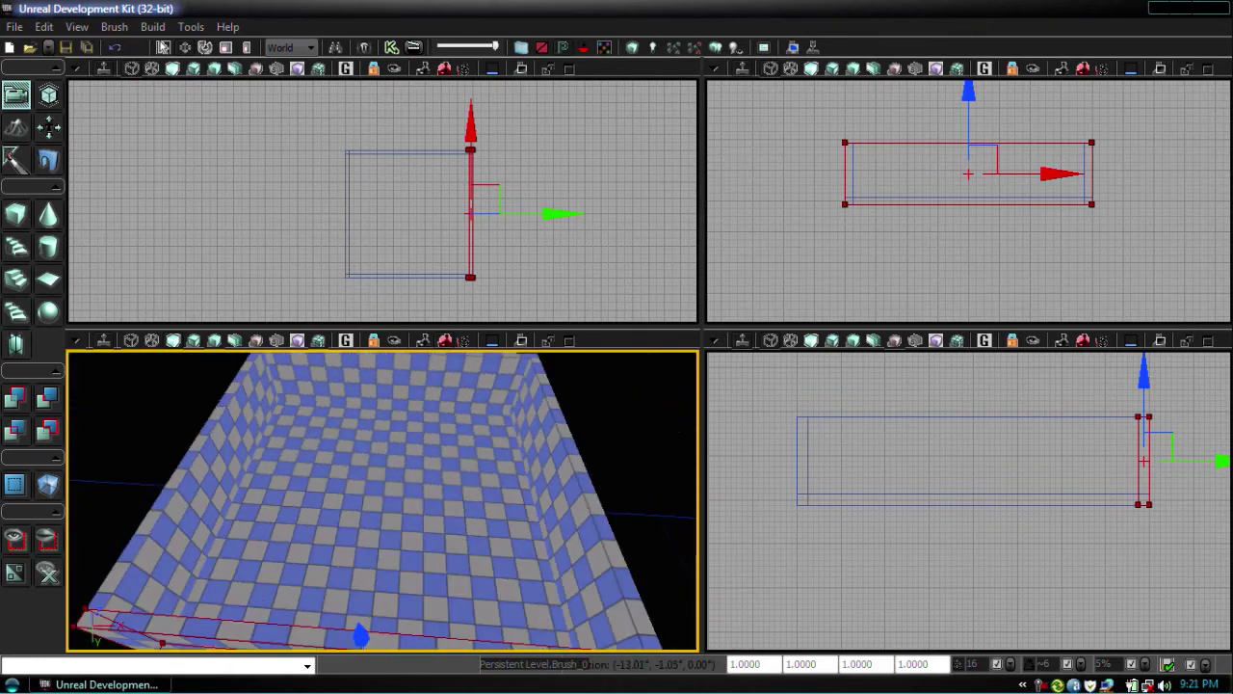
{"action": "left_click", "coordinate": [413, 493]}
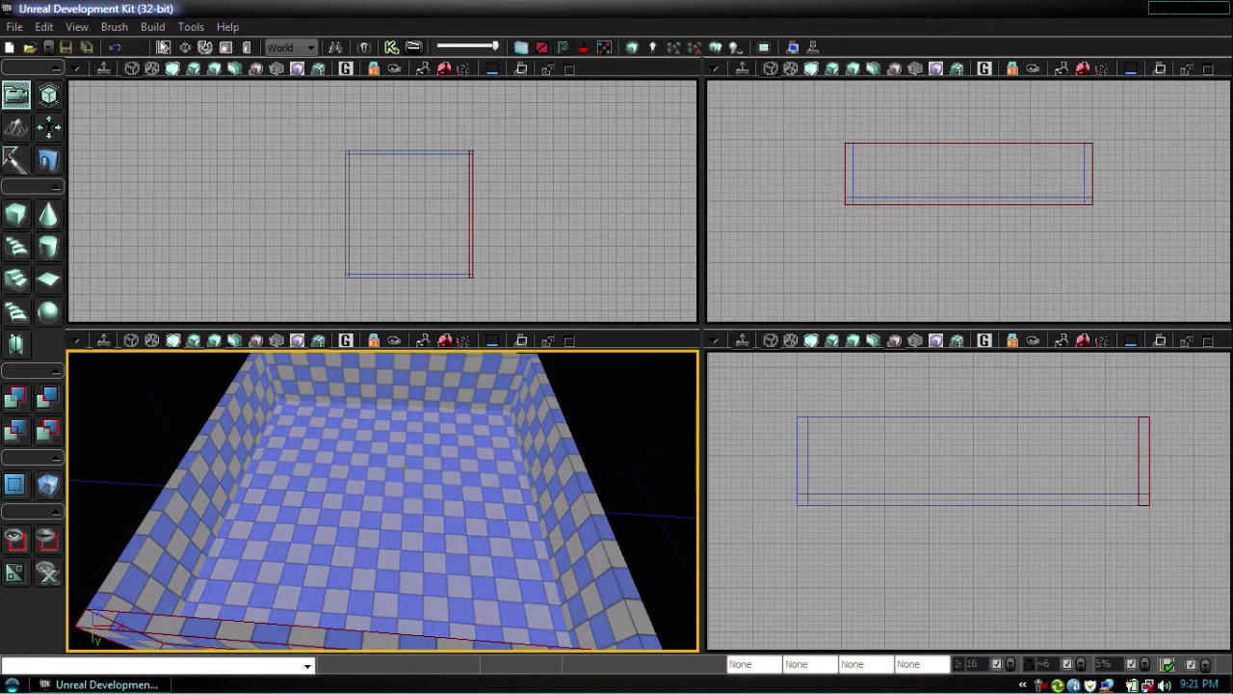
{"action": "right_click", "coordinate": [346, 454]}
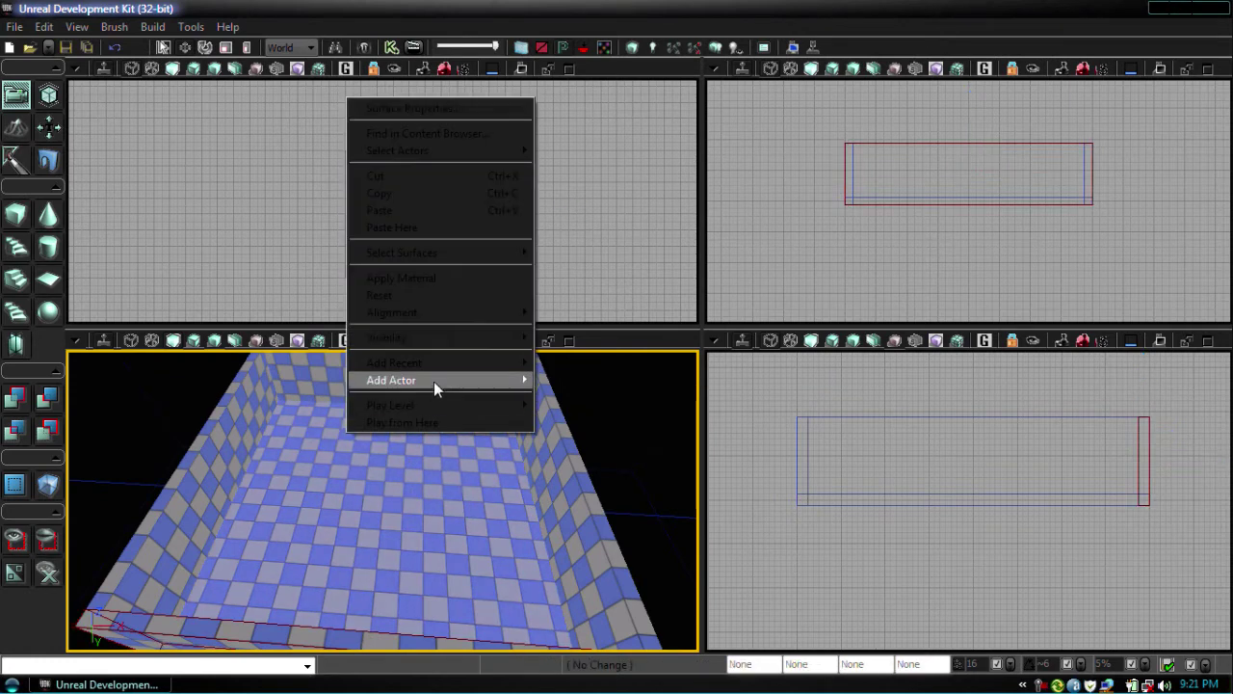
{"action": "mouse_move", "coordinate": [532, 381]}
{"action": "left_click", "coordinate": [597, 397]}
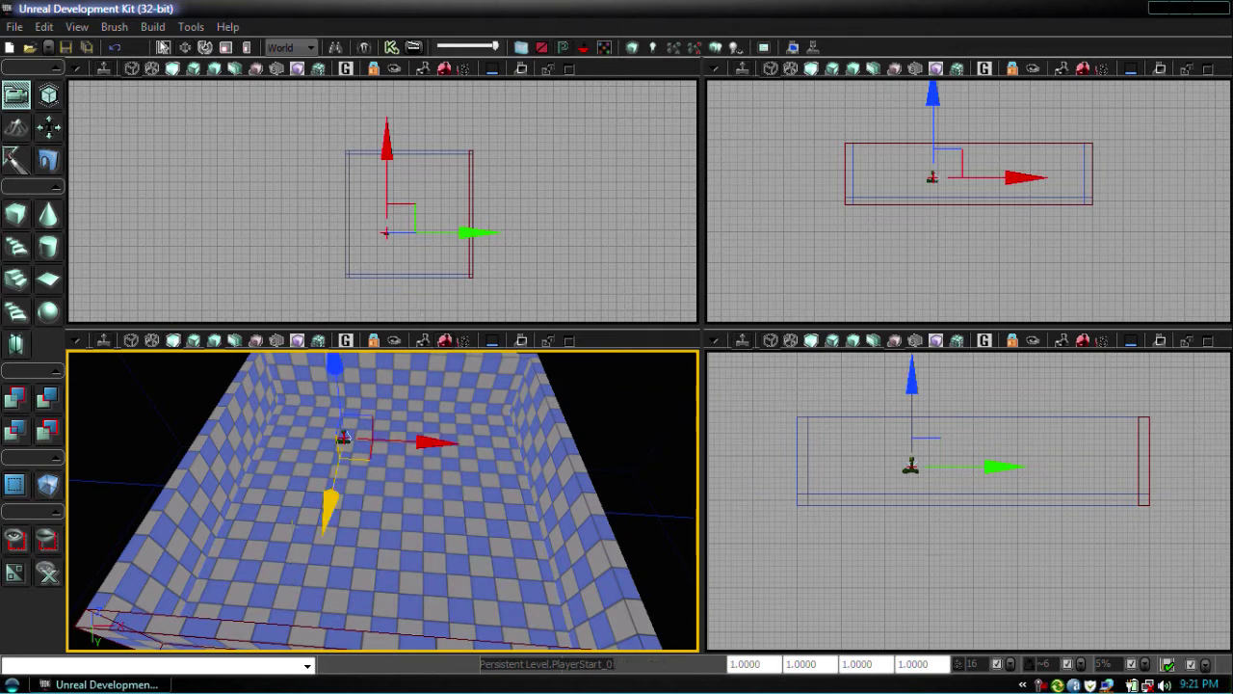
{"action": "left_click_drag", "start_coordinate": [334, 496], "coordinate": [327, 530]}
{"action": "left_click_drag", "start_coordinate": [423, 461], "coordinate": [351, 464]}
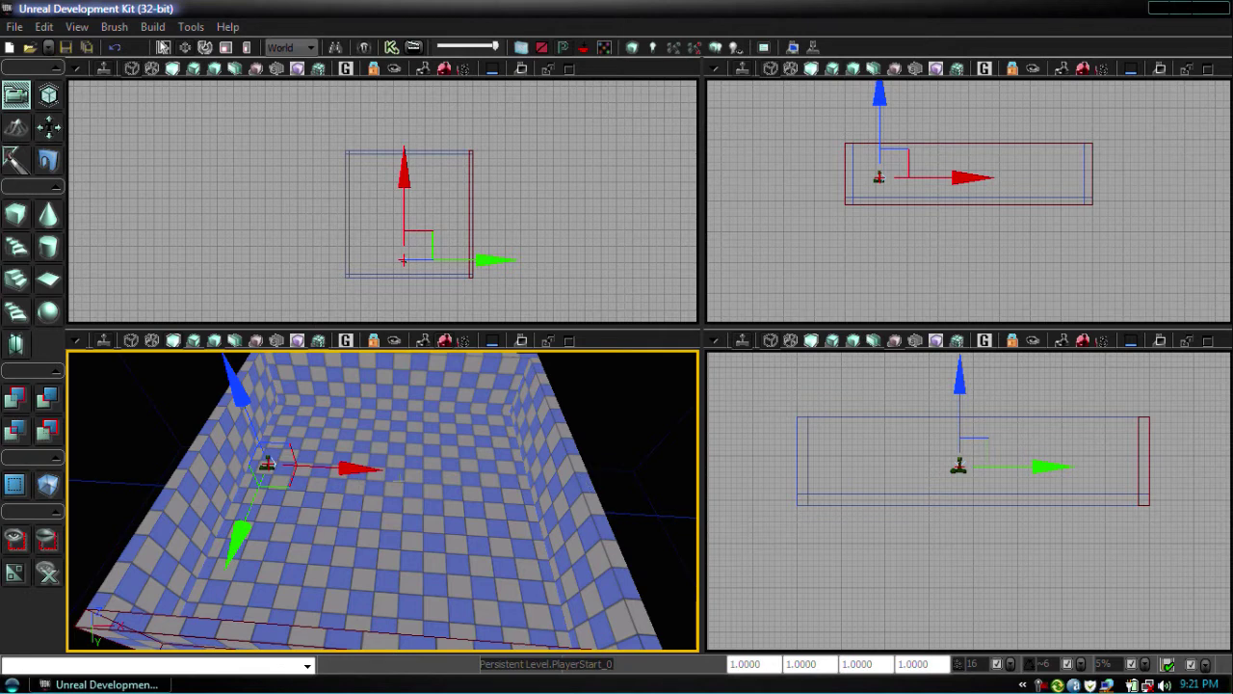
Add a PointLight actor near the middle of the floor and raise it to near the top of the walls
{"action": "right_click", "coordinate": [404, 464]}
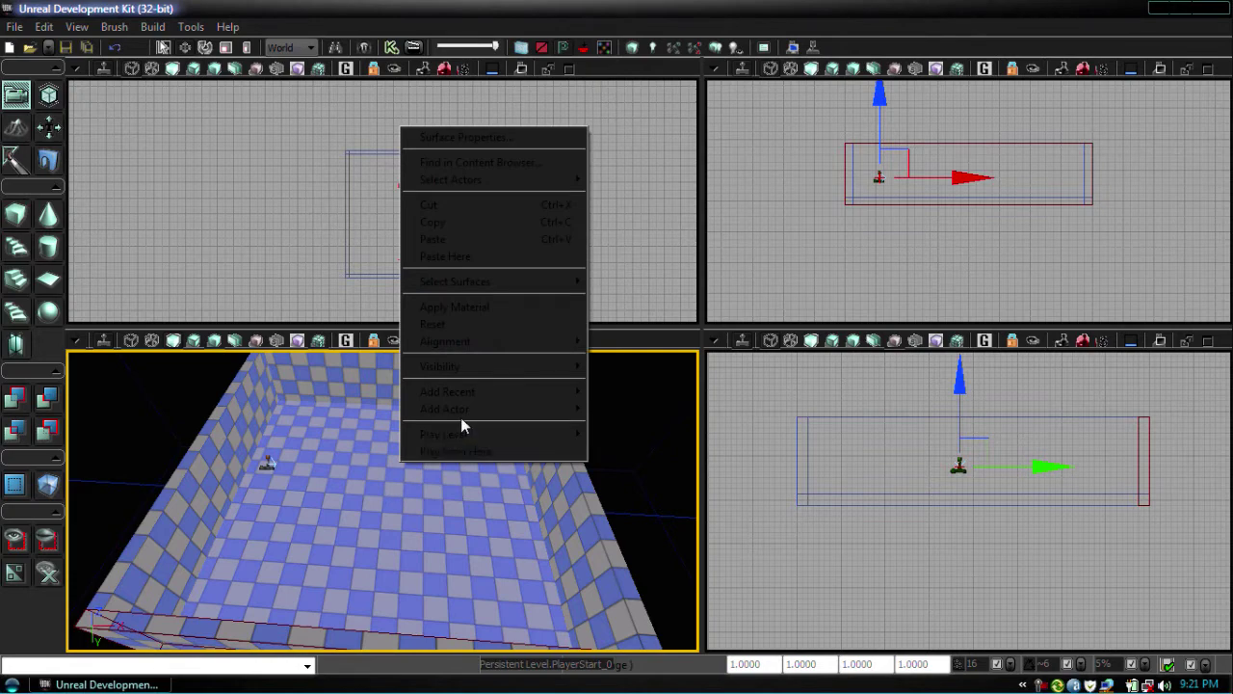
{"action": "mouse_move", "coordinate": [468, 409]}
{"action": "left_click", "coordinate": [710, 410]}
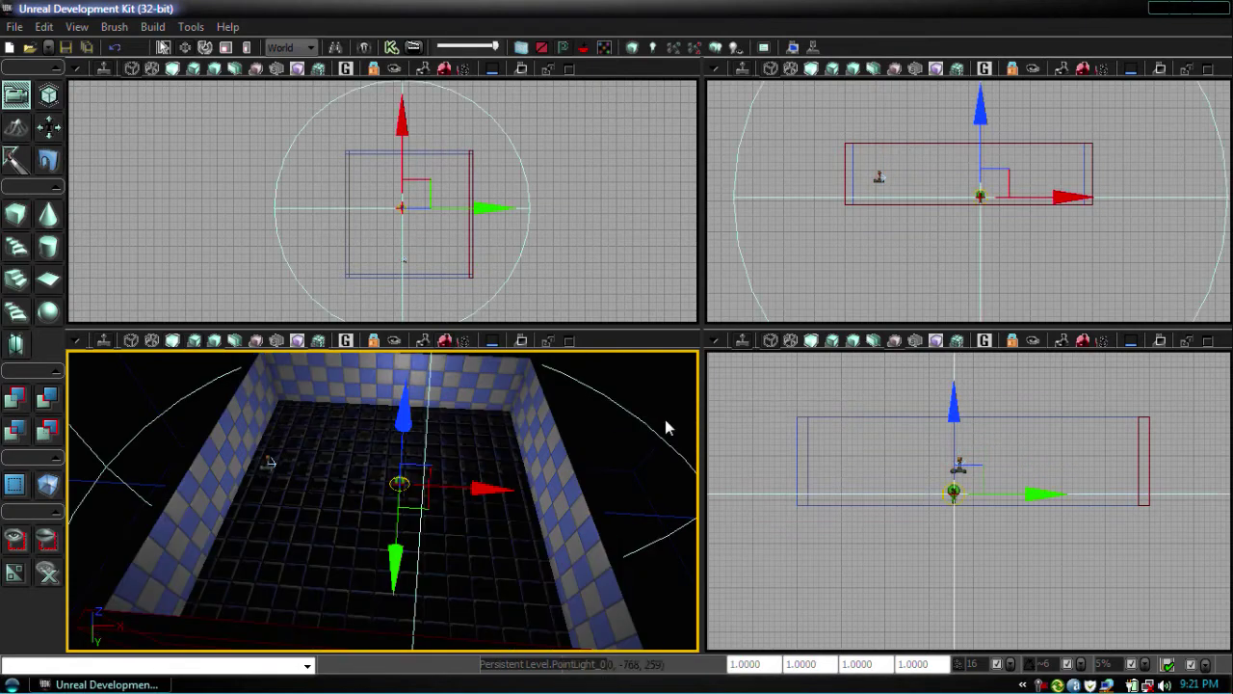
{"action": "left_click_drag", "start_coordinate": [397, 418], "coordinate": [399, 375]}
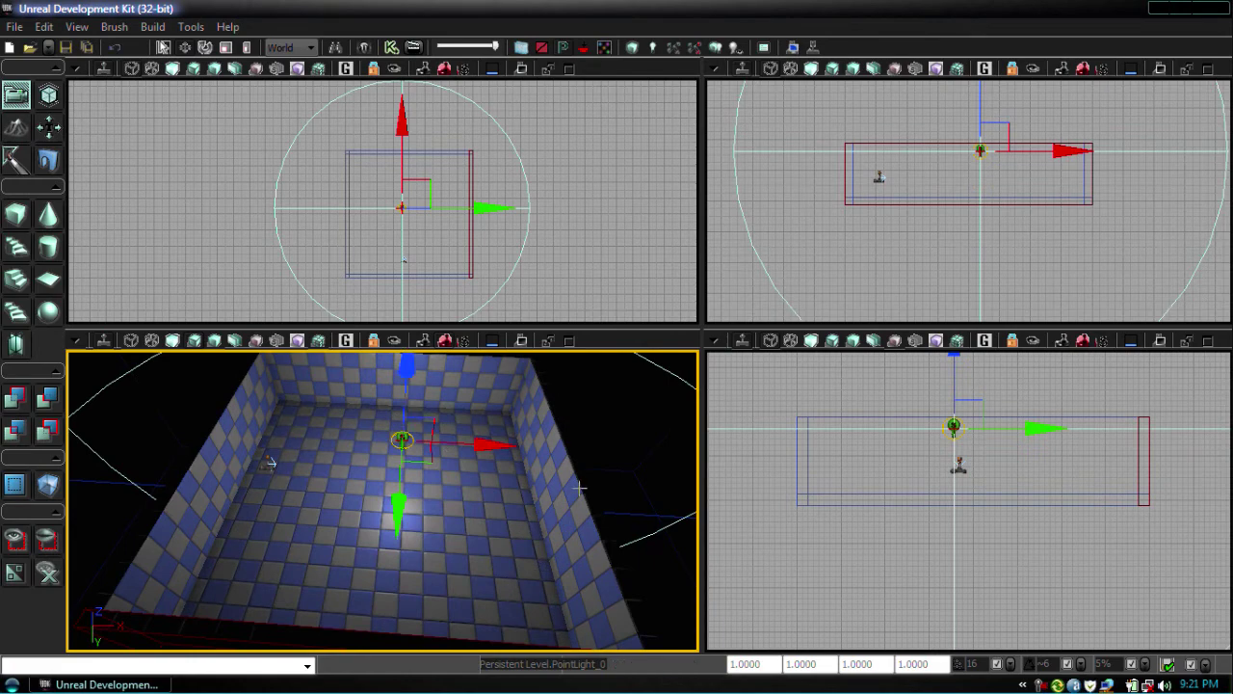
Build the level geometry and close the map check results
{"action": "right_click_drag", "start_coordinate": [399, 462], "coordinate": [299, 520]}
{"action": "right_click_drag", "start_coordinate": [382, 501], "coordinate": [382, 501]}
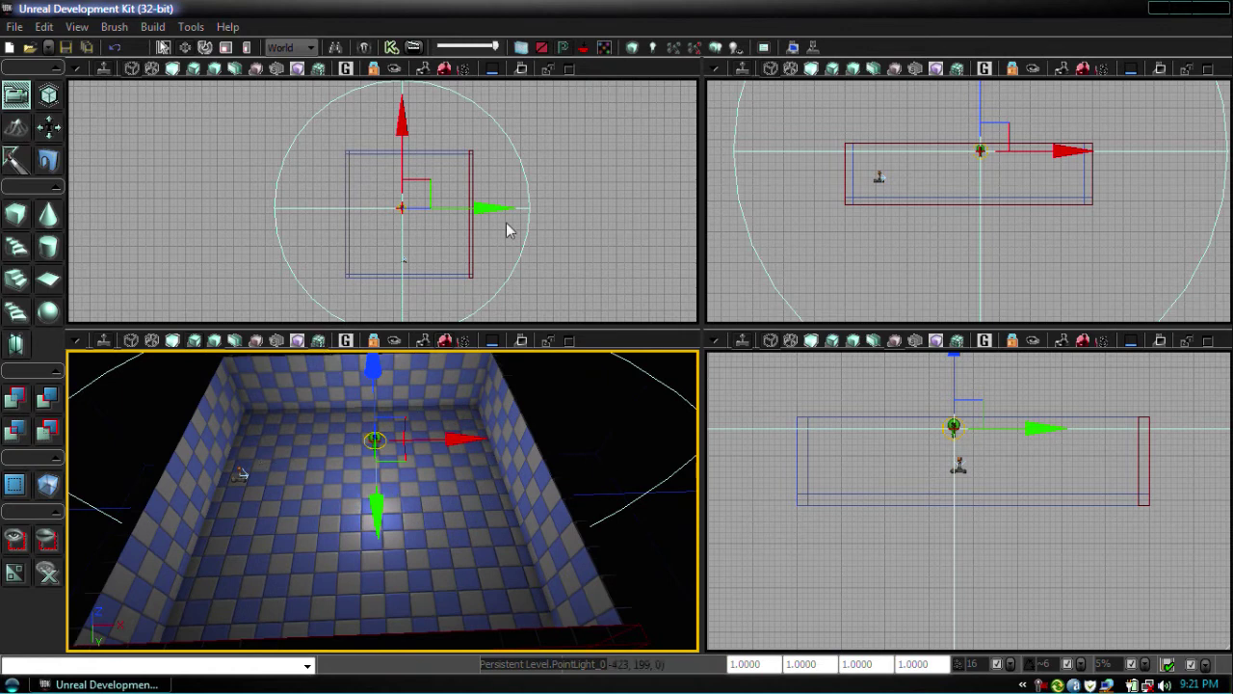
{"action": "left_click", "coordinate": [632, 51]}
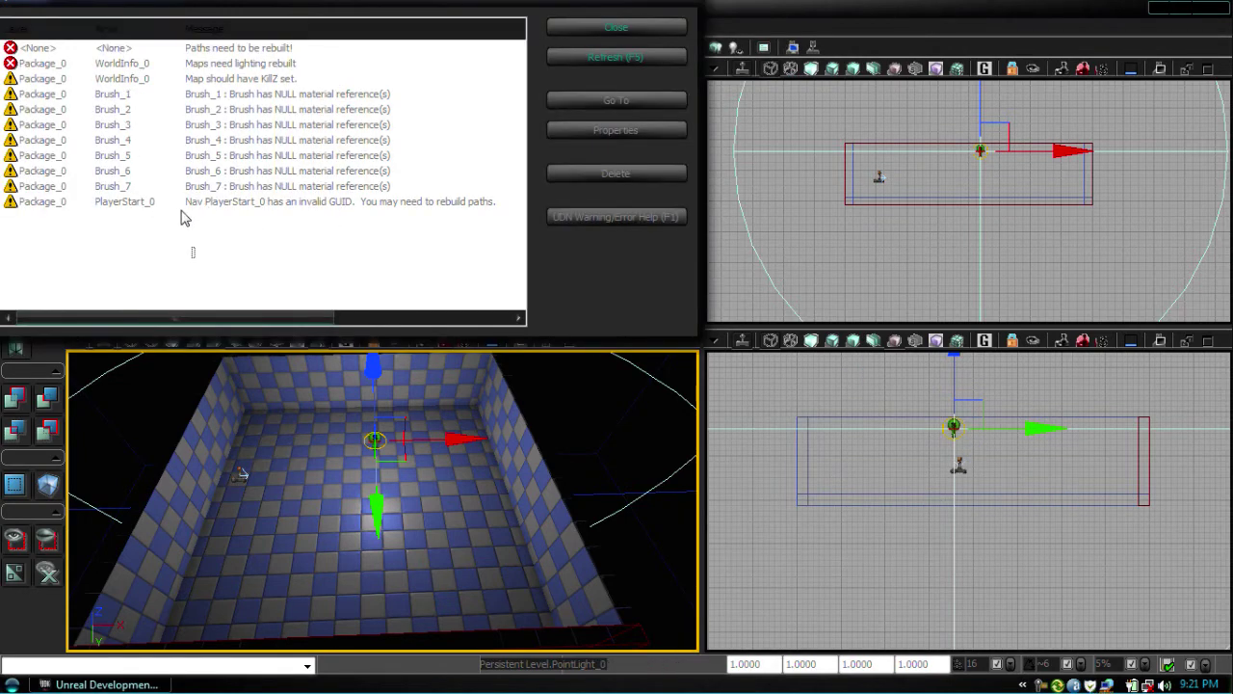
{"action": "left_click_drag", "start_coordinate": [194, 258], "coordinate": [337, 234]}
{"action": "left_click", "coordinate": [647, 31]}
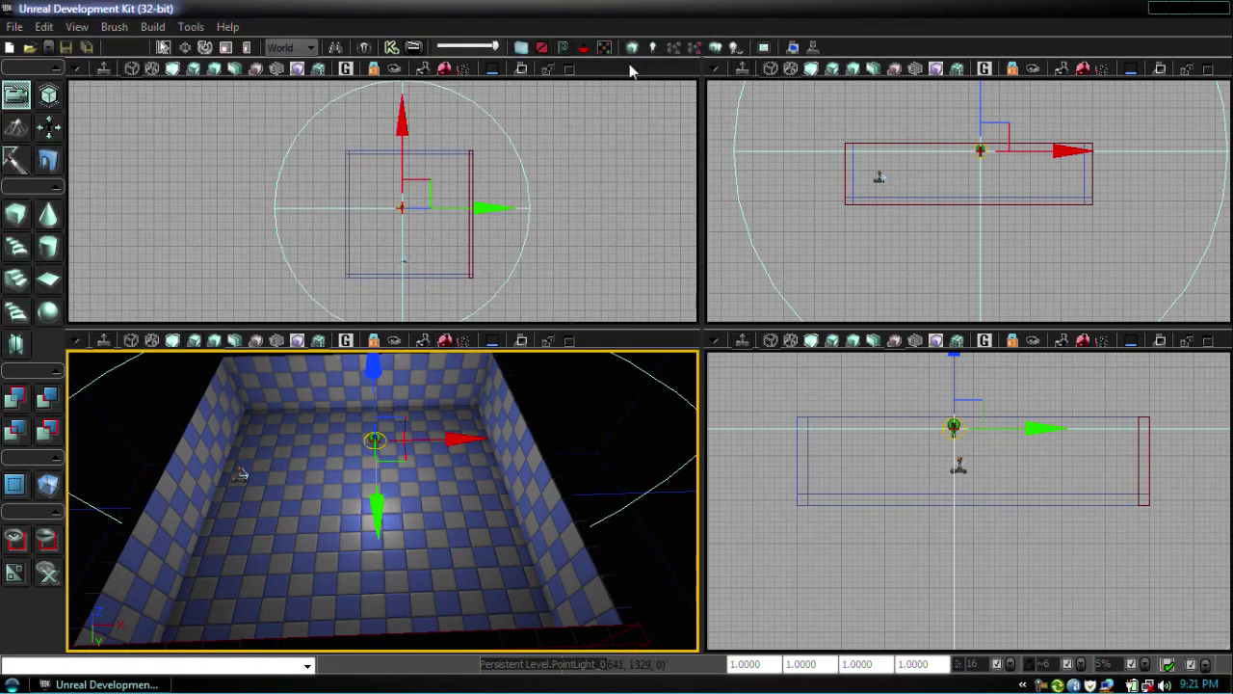
Build the level's lighting at Preview quality with Lightmass, BSP and static meshes included, and close the resulting message windows
{"action": "left_click", "coordinate": [653, 47]}
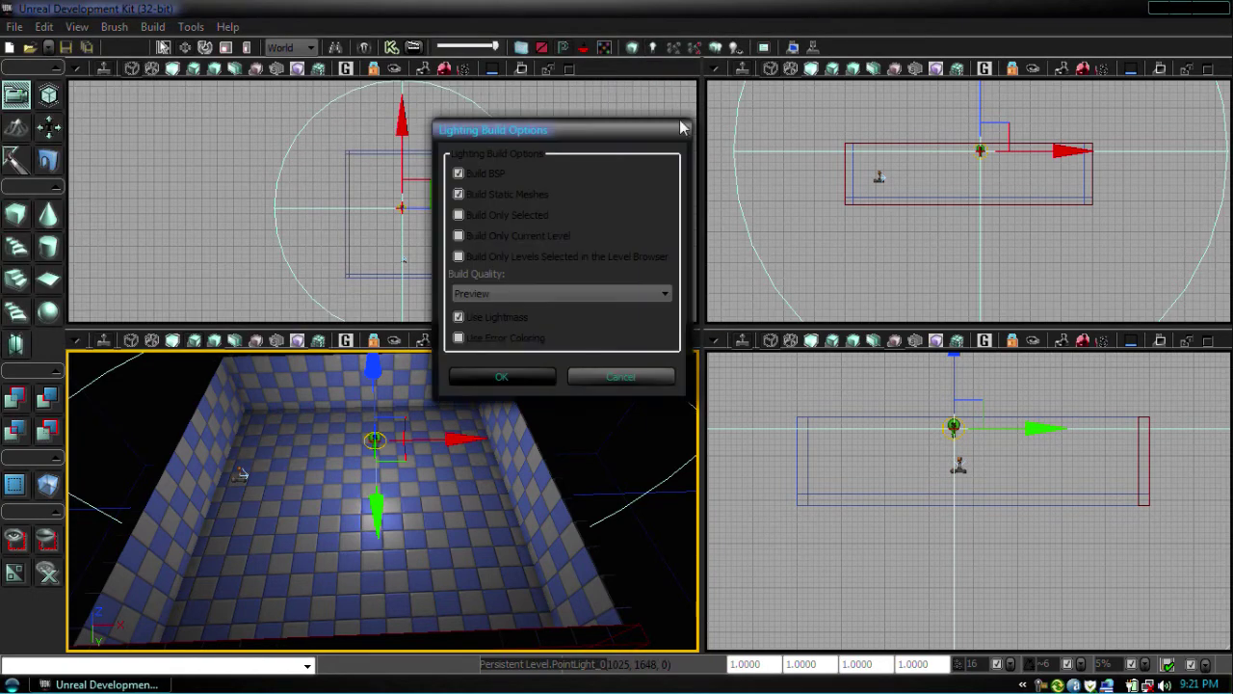
{"action": "left_click", "coordinate": [511, 379]}
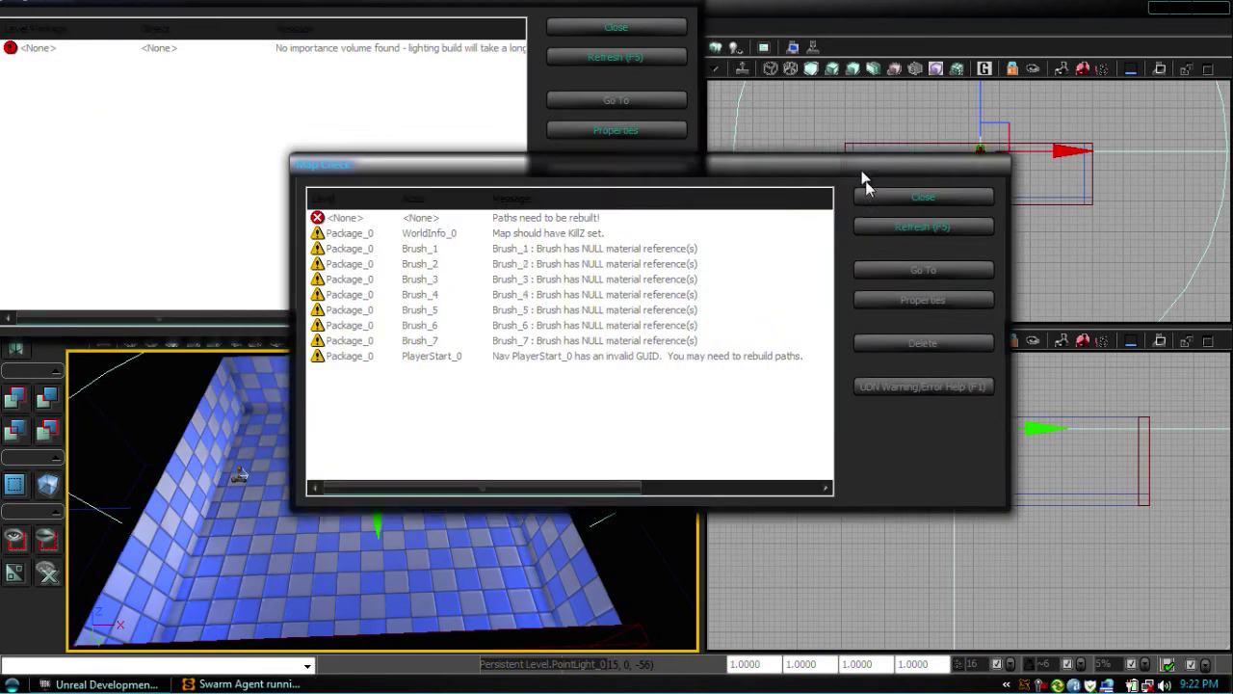
{"action": "left_click_drag", "start_coordinate": [864, 180], "coordinate": [1135, 255]}
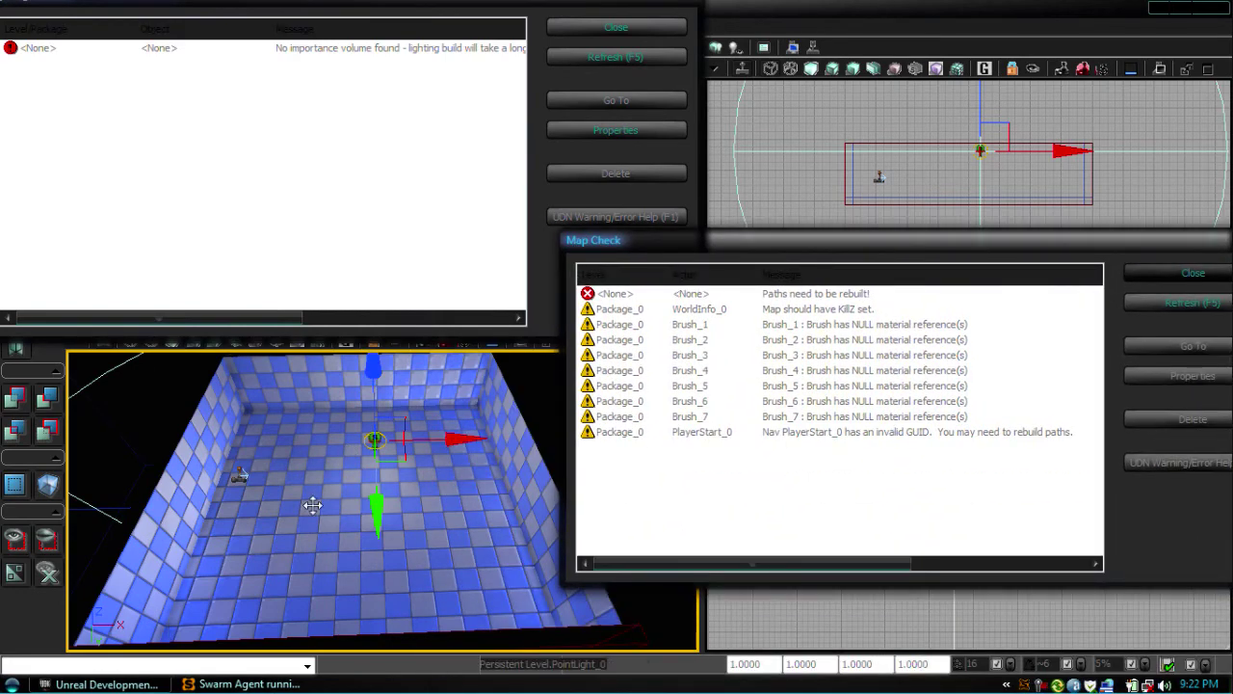
{"action": "left_click", "coordinate": [617, 27]}
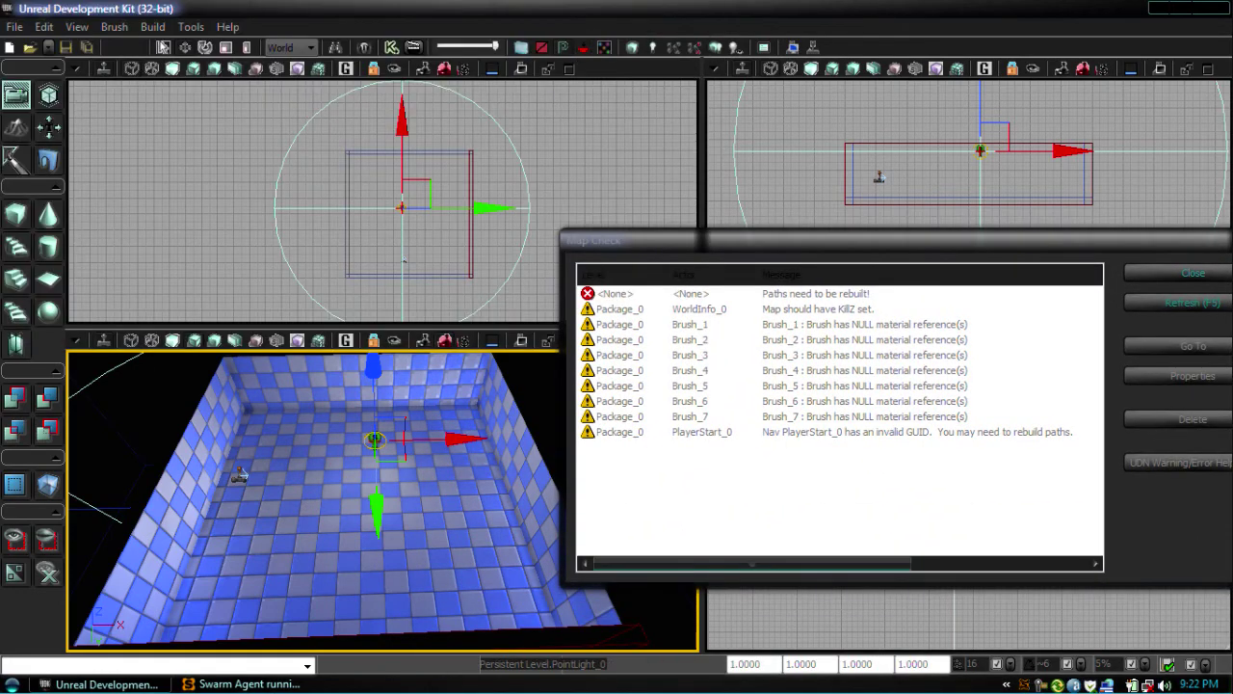
{"action": "left_click", "coordinate": [1193, 273]}
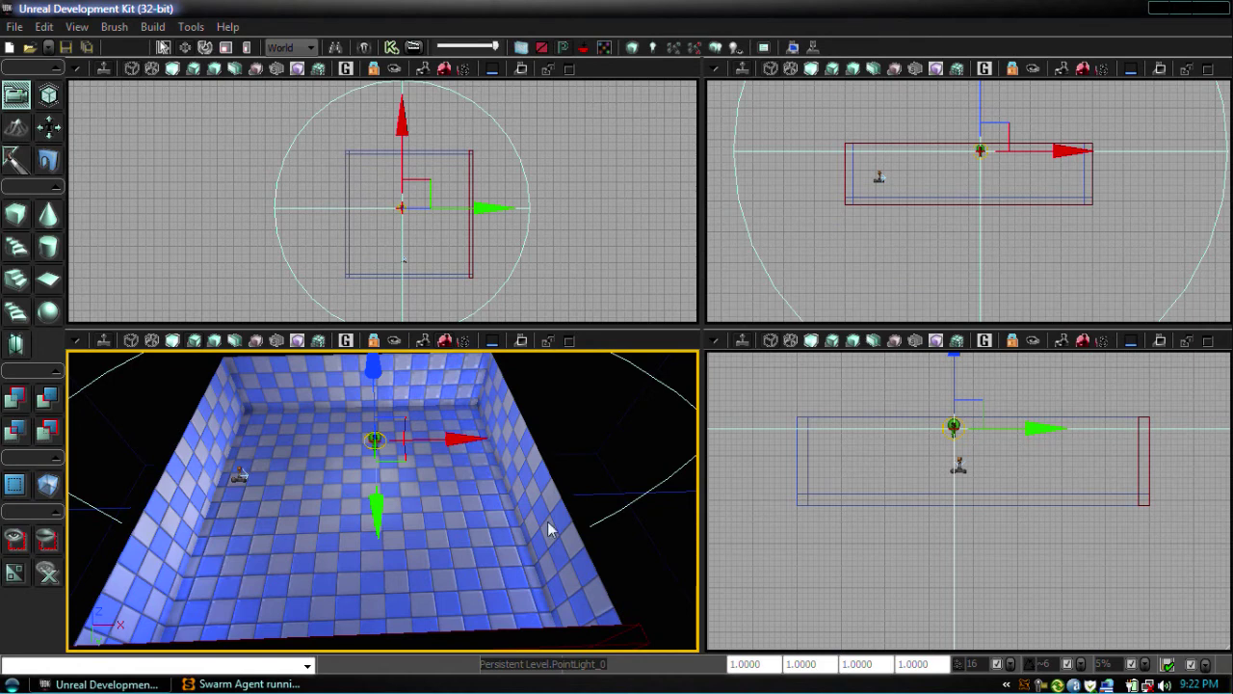
Switch to Swarm Agent, set EnableStandaloneMode to True in its distribution settings, and close its window
{"action": "left_click", "coordinate": [289, 684]}
{"action": "left_click", "coordinate": [338, 274]}
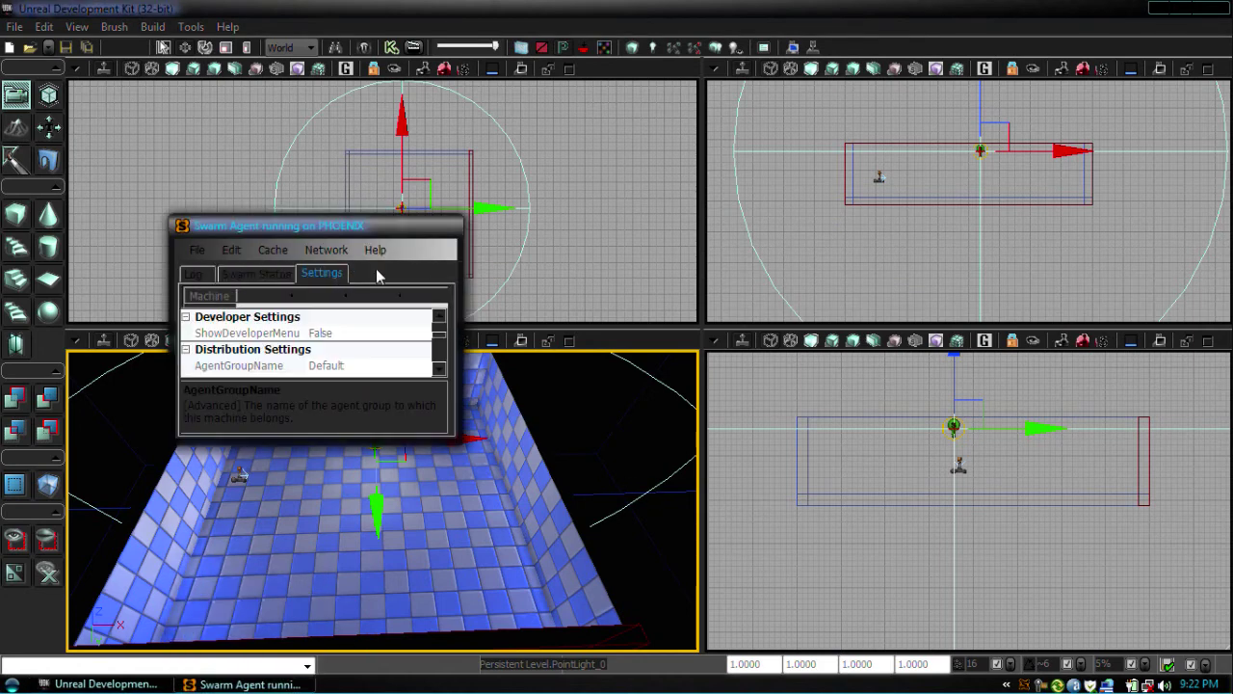
{"action": "left_click", "coordinate": [438, 370]}
{"action": "left_click", "coordinate": [439, 370]}
{"action": "left_click", "coordinate": [439, 370]}
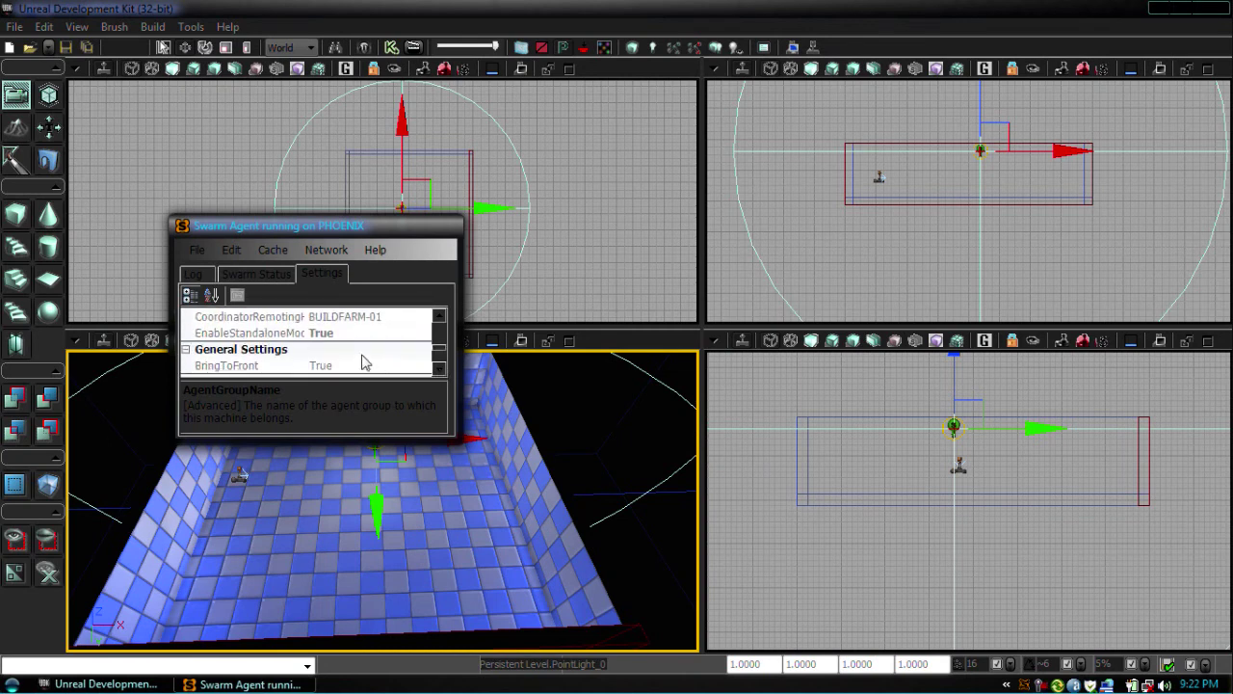
{"action": "left_click", "coordinate": [278, 334]}
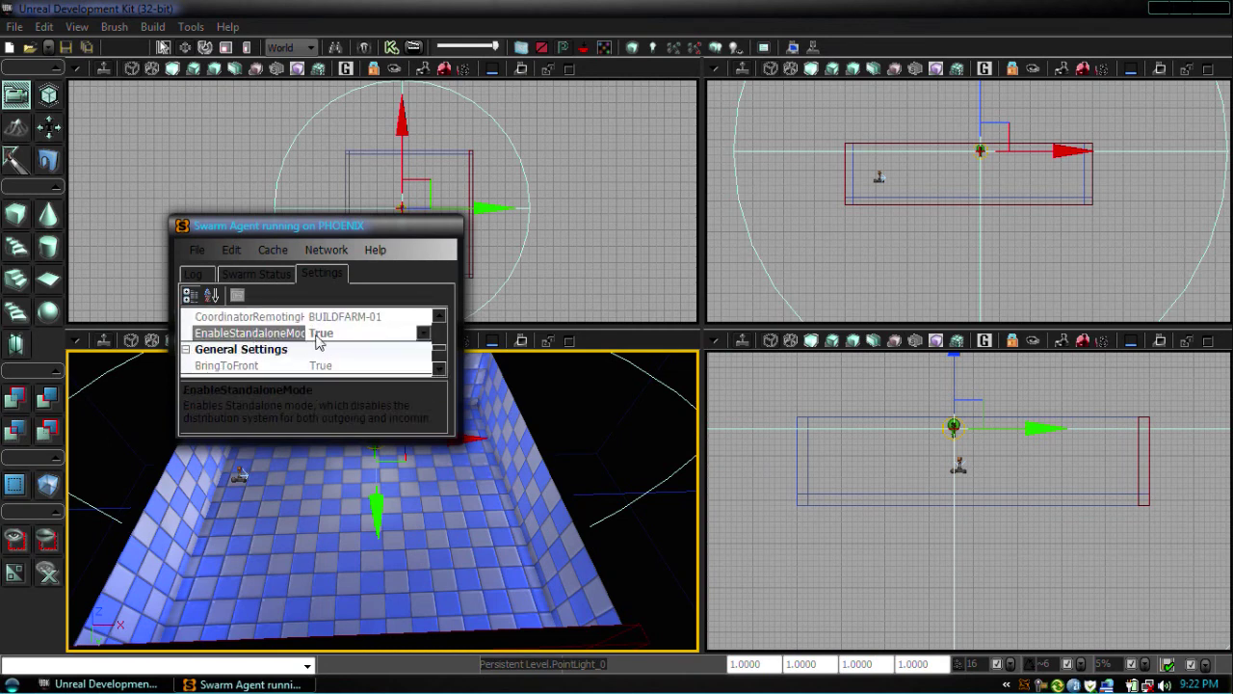
{"action": "left_click", "coordinate": [423, 333]}
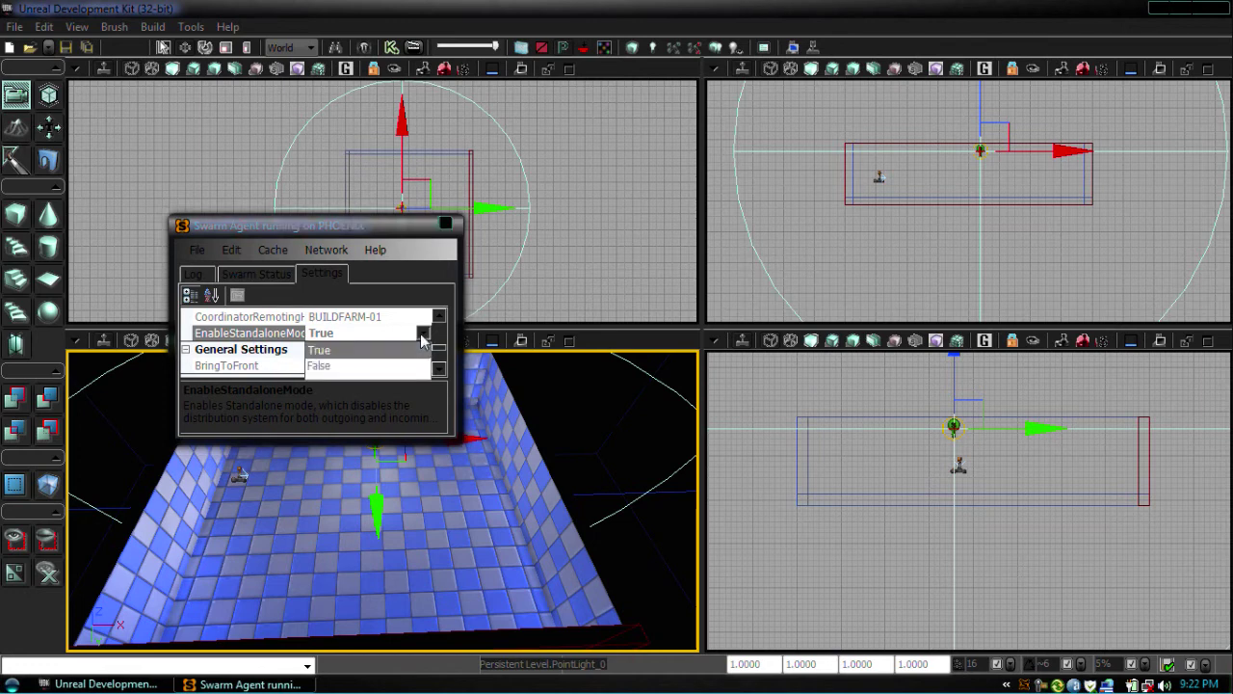
{"action": "left_click", "coordinate": [360, 352]}
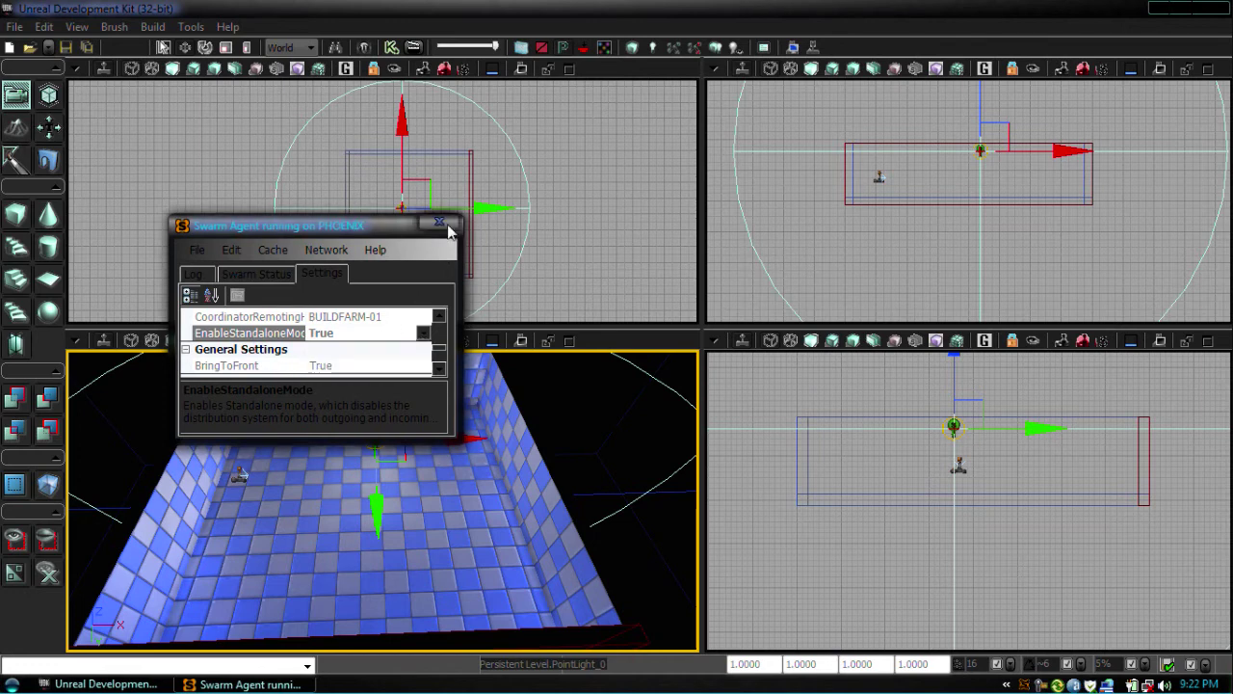
{"action": "left_click", "coordinate": [446, 225]}
Play the level in the editor, jump and walk around the lit room to inspect it, and exit the game
{"action": "middle_click_drag", "start_coordinate": [579, 454], "coordinate": [573, 431]}
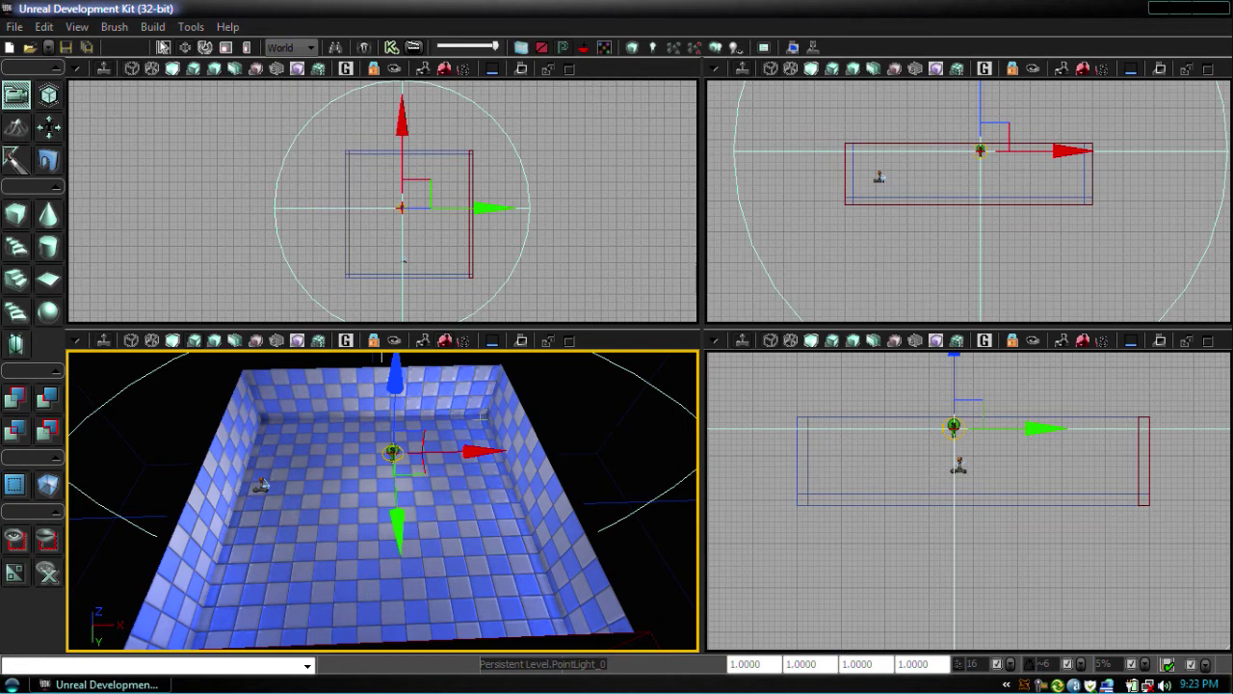
{"action": "mouse_move", "coordinate": [542, 435]}
{"action": "left_mouse_down"}
{"action": "mouse_move", "coordinate": [522, 434]}
{"action": "mouse_move", "coordinate": [547, 432]}
{"action": "mouse_move", "coordinate": [533, 434]}
{"action": "left_mouse_up"}
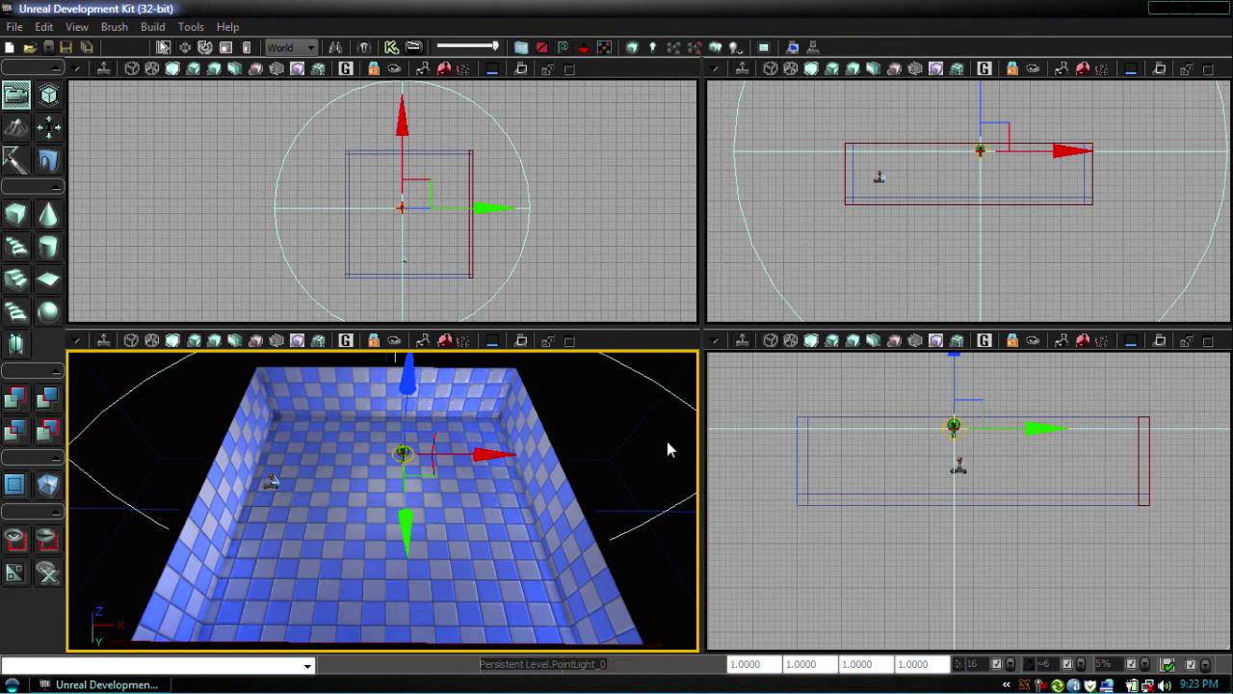
{"action": "left_click", "coordinate": [114, 26]}
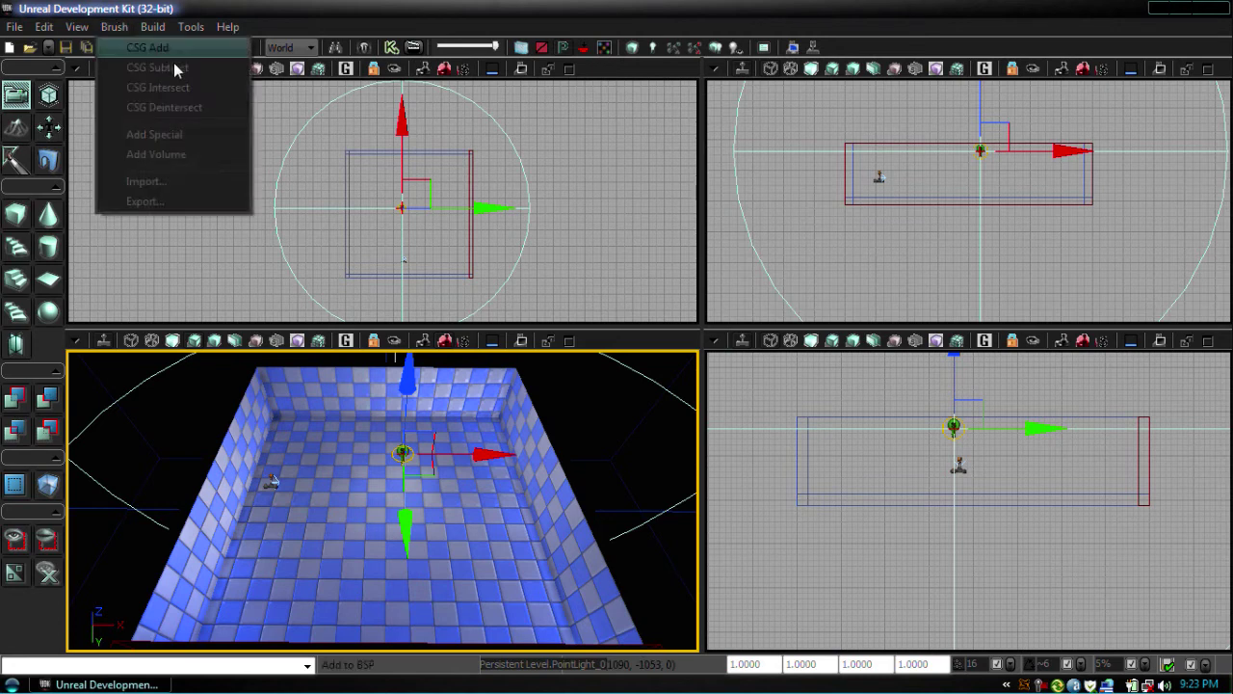
{"action": "mouse_move", "coordinate": [152, 26]}
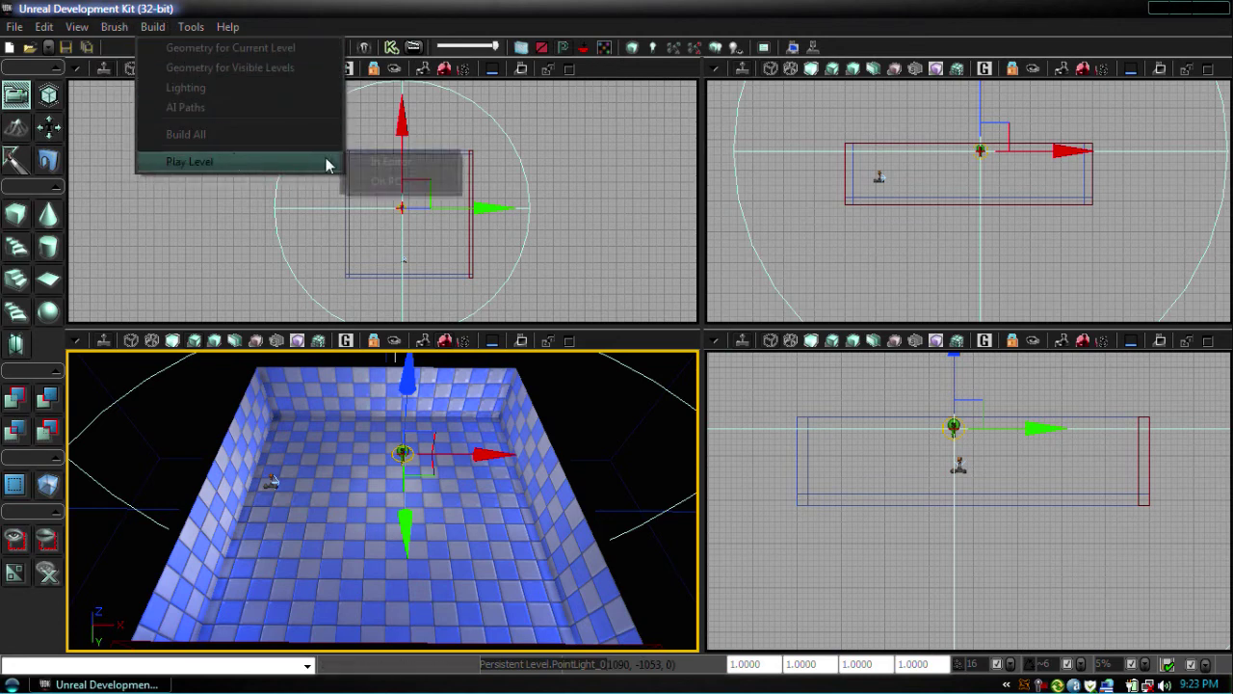
{"action": "left_click", "coordinate": [354, 162]}
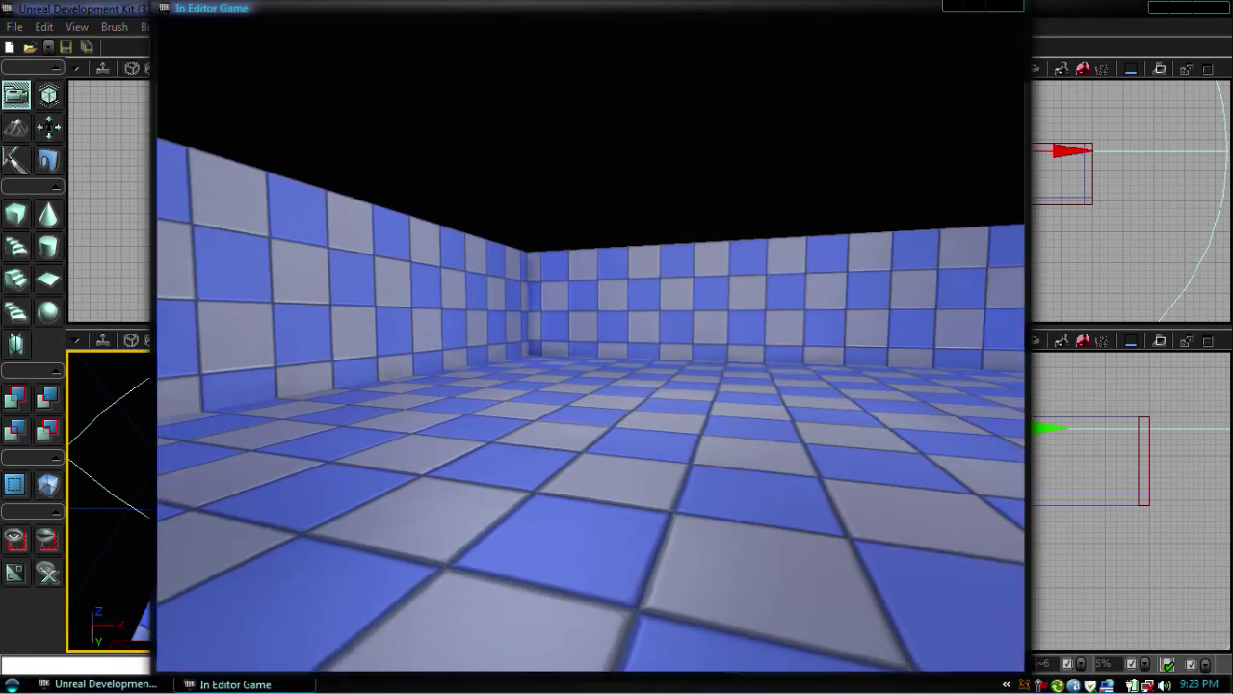
{"action": "key", "text": "space"}
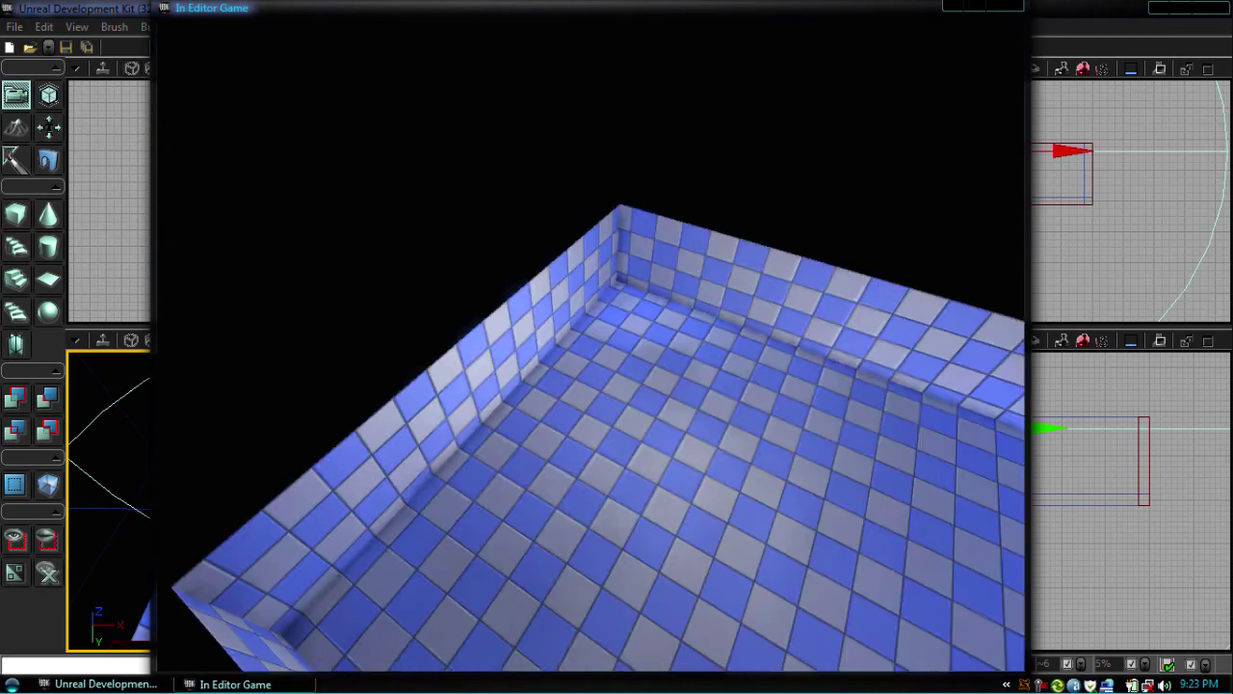
{"action": "key", "text": "w"}
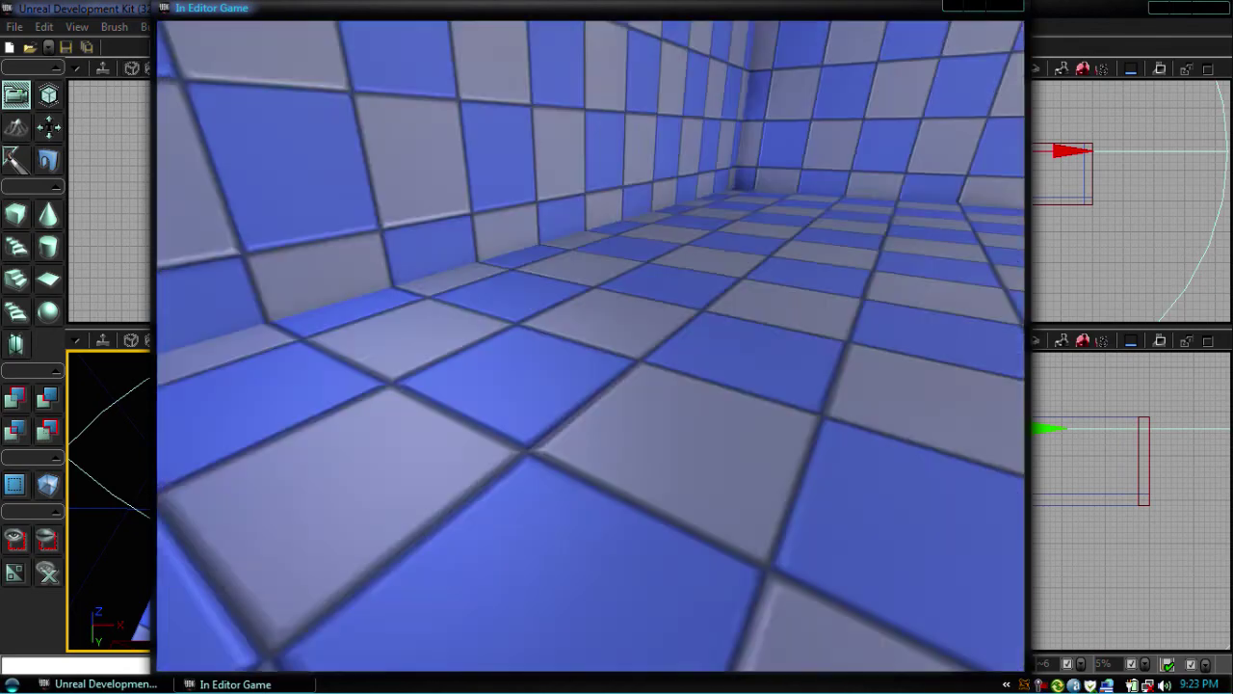
{"action": "key", "text": "w"}
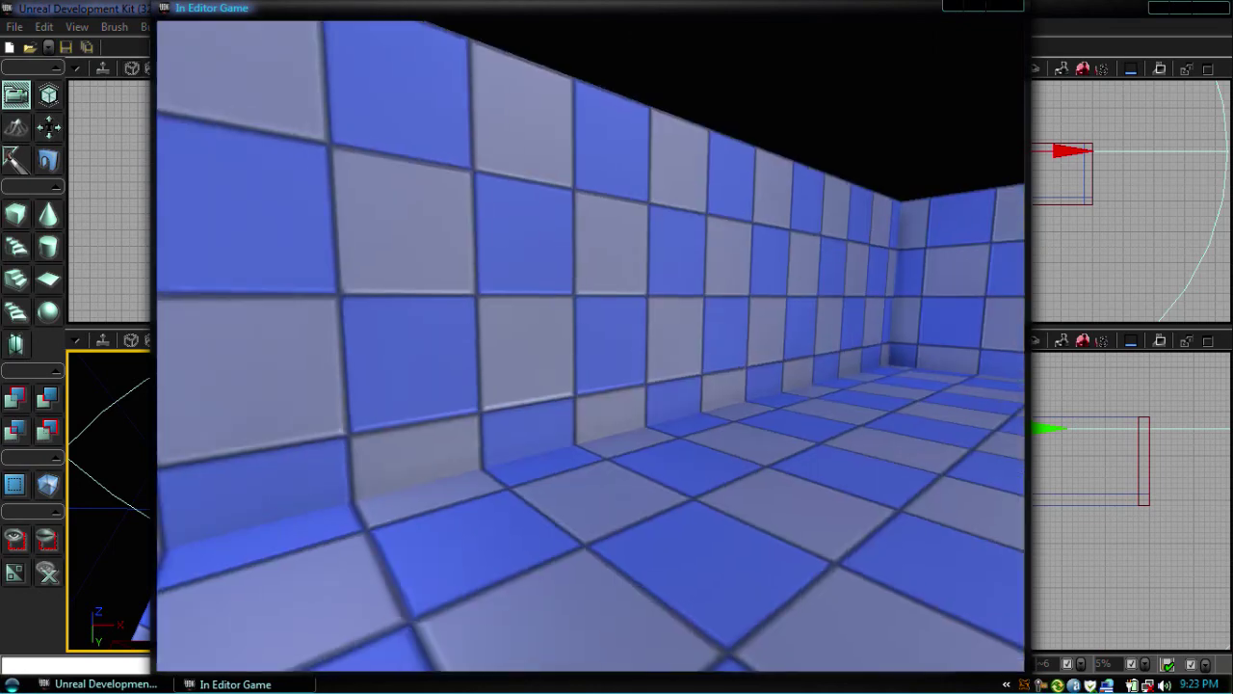
{"action": "key", "text": "Escape"}
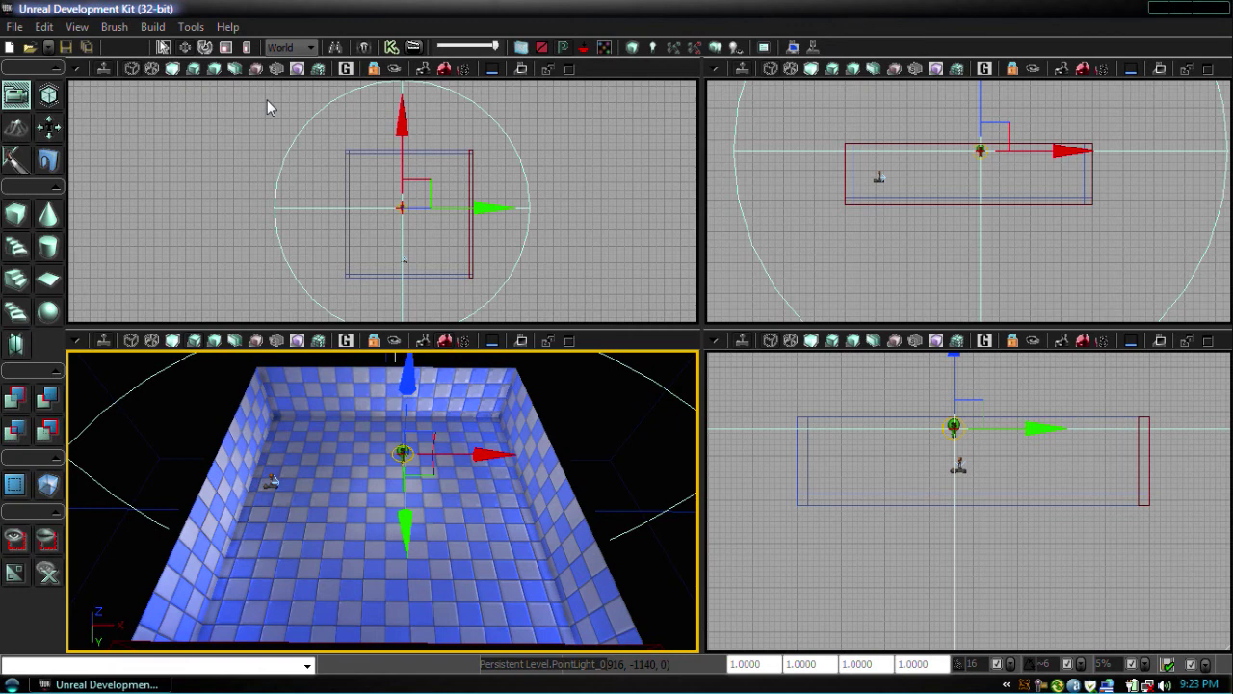
Start saving the map under a new name and browse to UDK-2009-11\Development\Src\DeathTouch\Content\Packages
{"action": "left_click", "coordinate": [14, 26]}
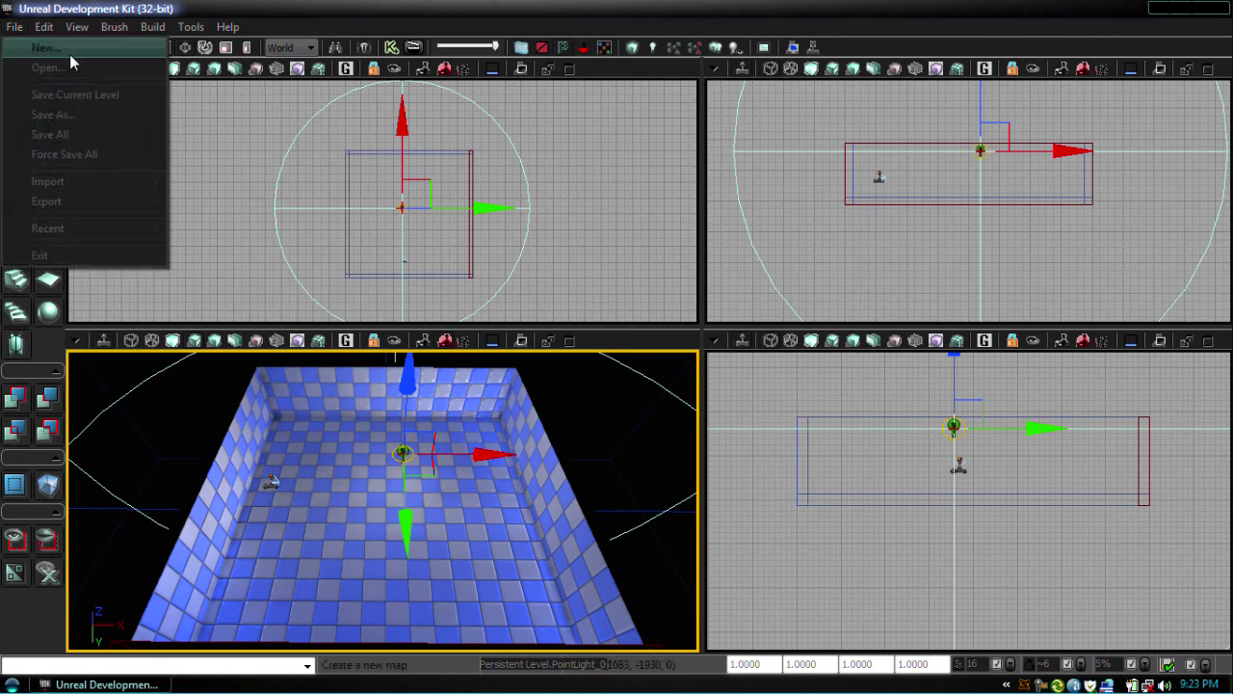
{"action": "left_click", "coordinate": [85, 117]}
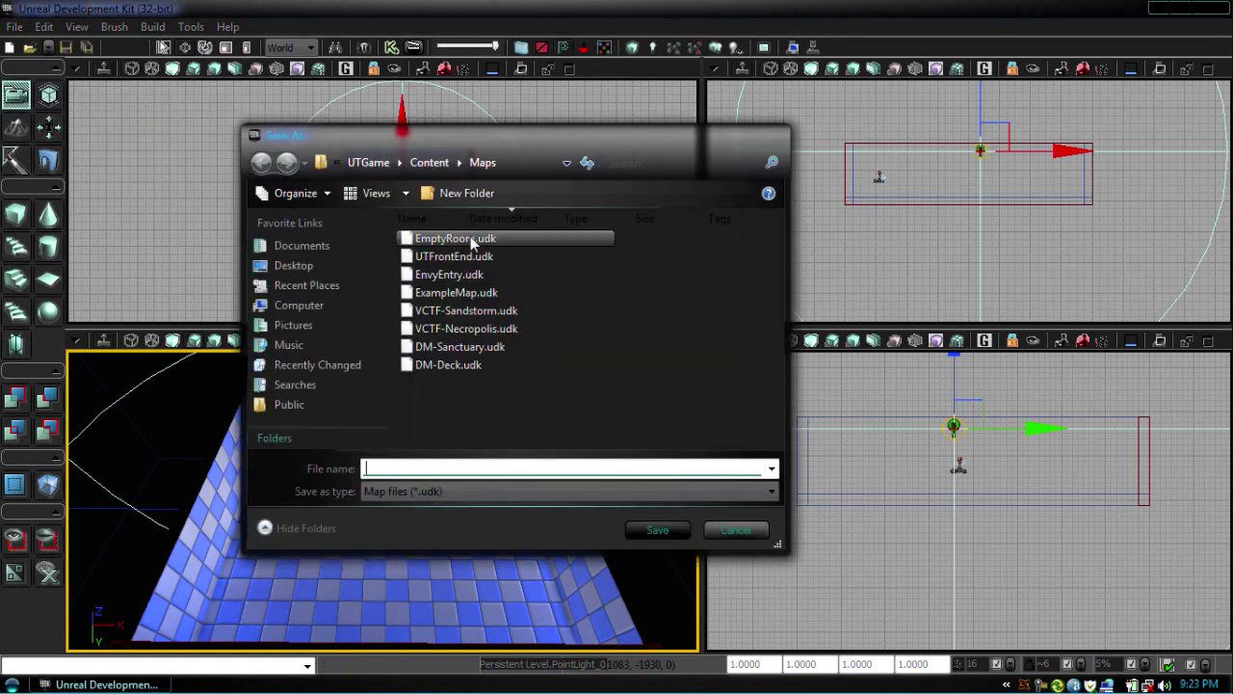
{"action": "left_click", "coordinate": [391, 164]}
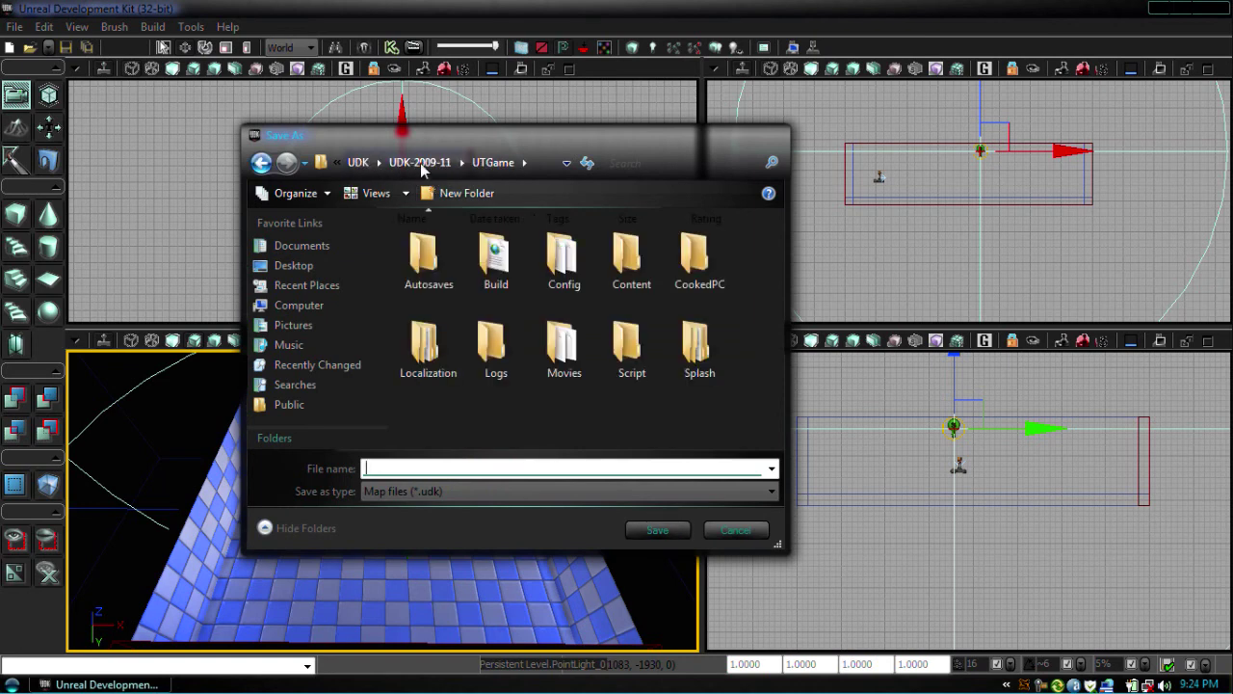
{"action": "left_click", "coordinate": [420, 163]}
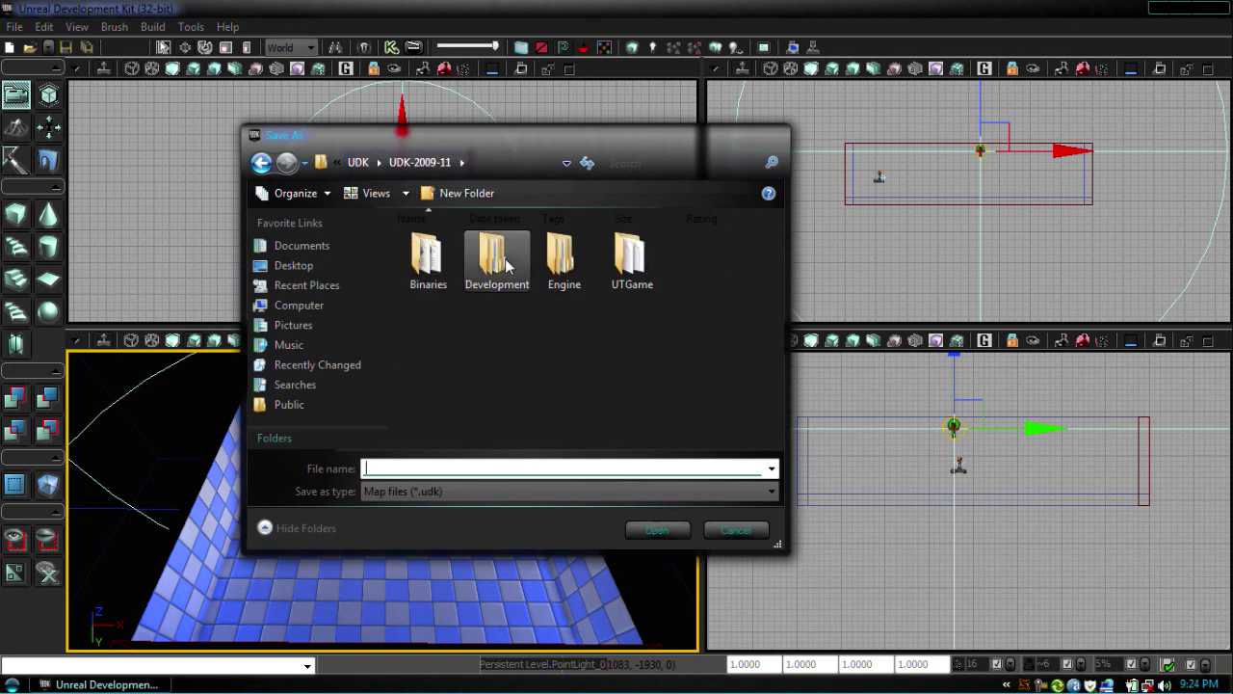
{"action": "double_click", "coordinate": [507, 260]}
{"action": "double_click", "coordinate": [460, 240]}
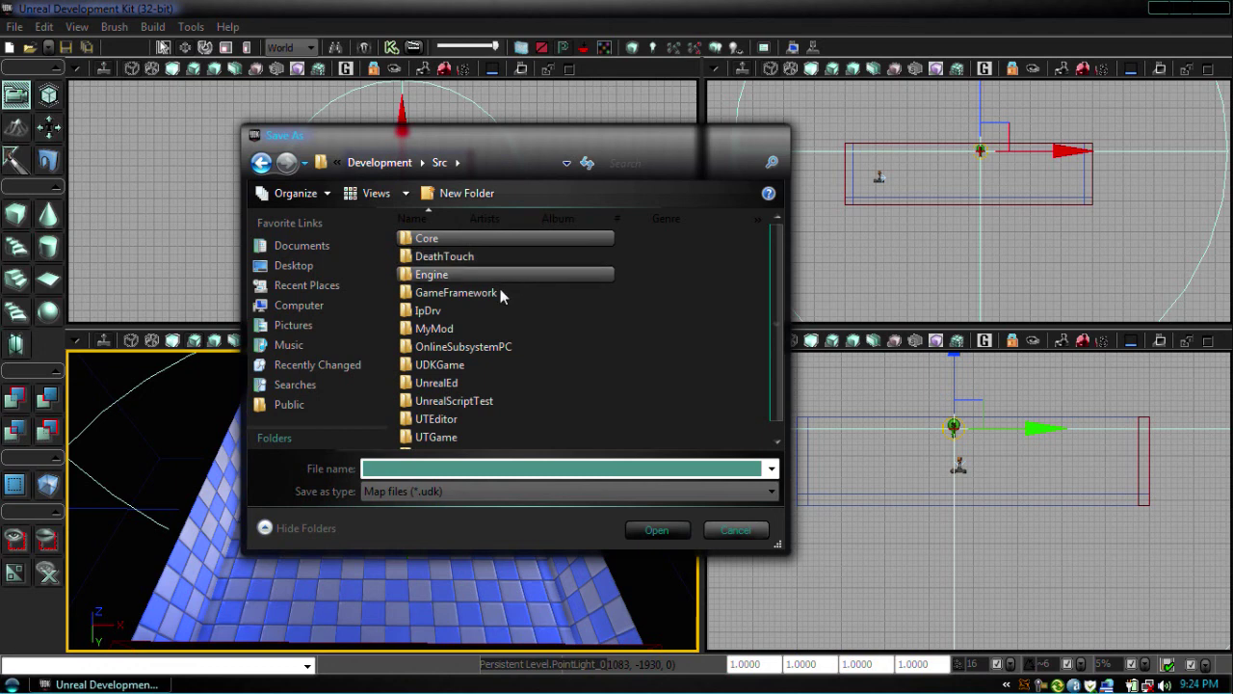
{"action": "double_click", "coordinate": [480, 258]}
{"action": "double_click", "coordinate": [457, 255]}
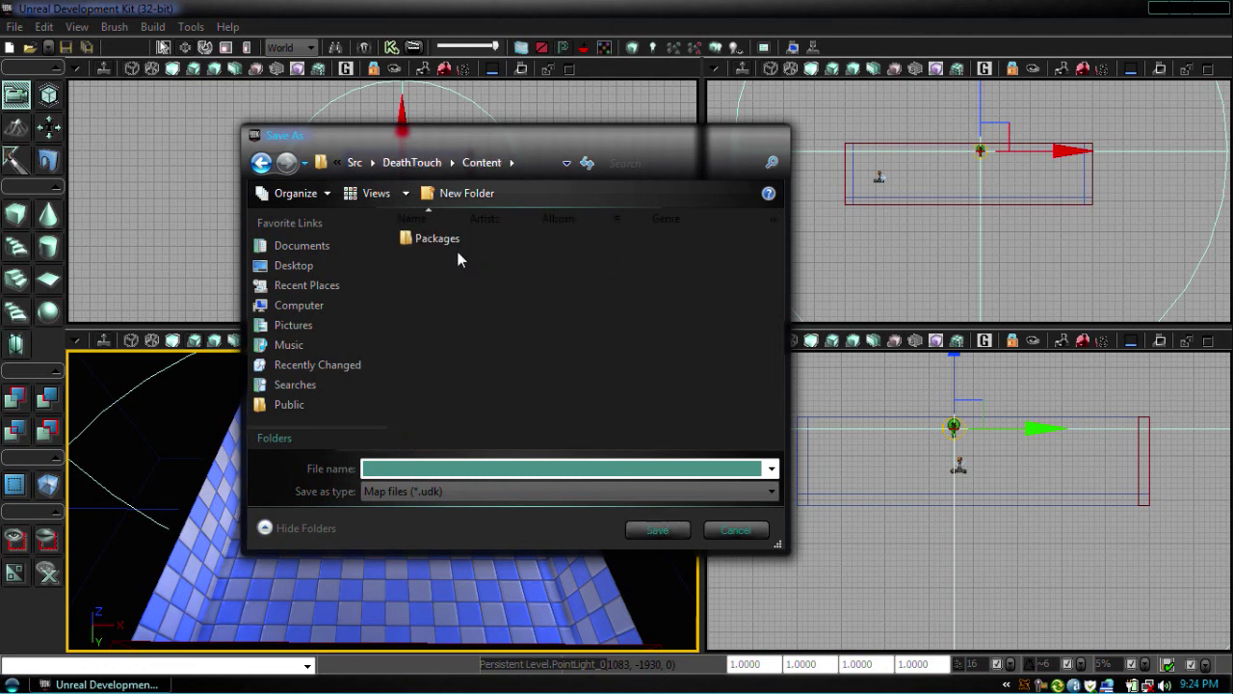
{"action": "double_click", "coordinate": [457, 249]}
Name the map file TestBed and save it in the Packages folder
{"action": "left_click", "coordinate": [453, 468]}
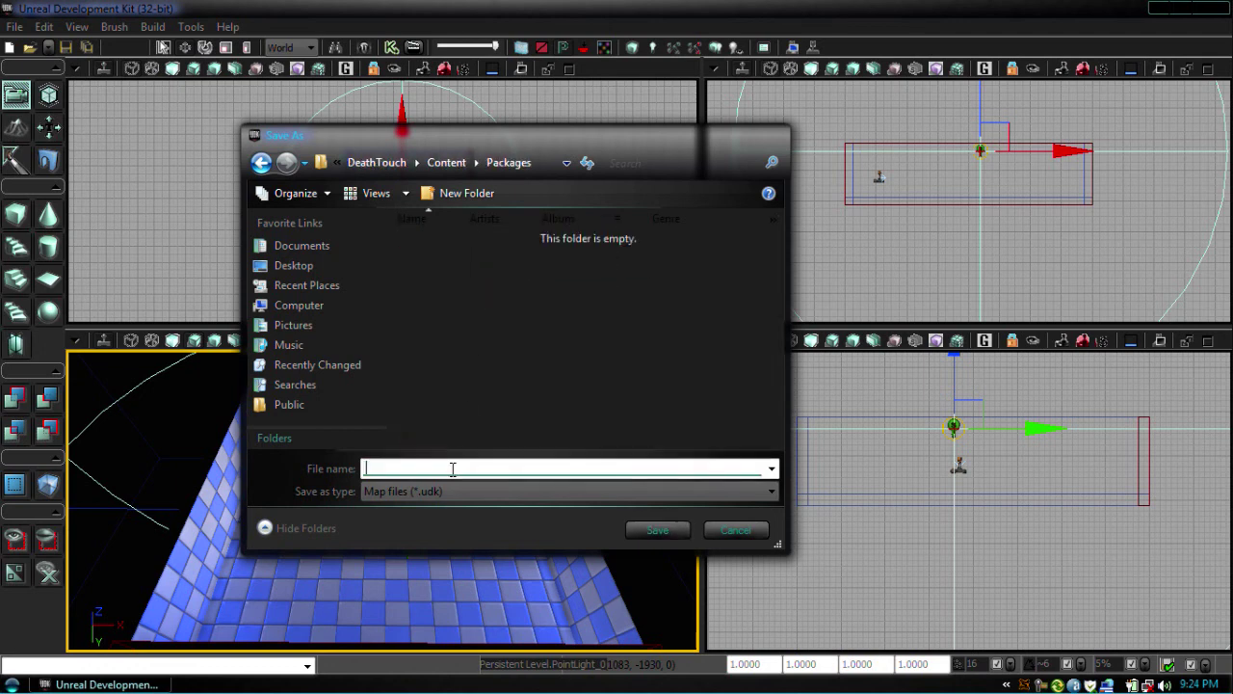
{"action": "type", "text": "TestBe"}
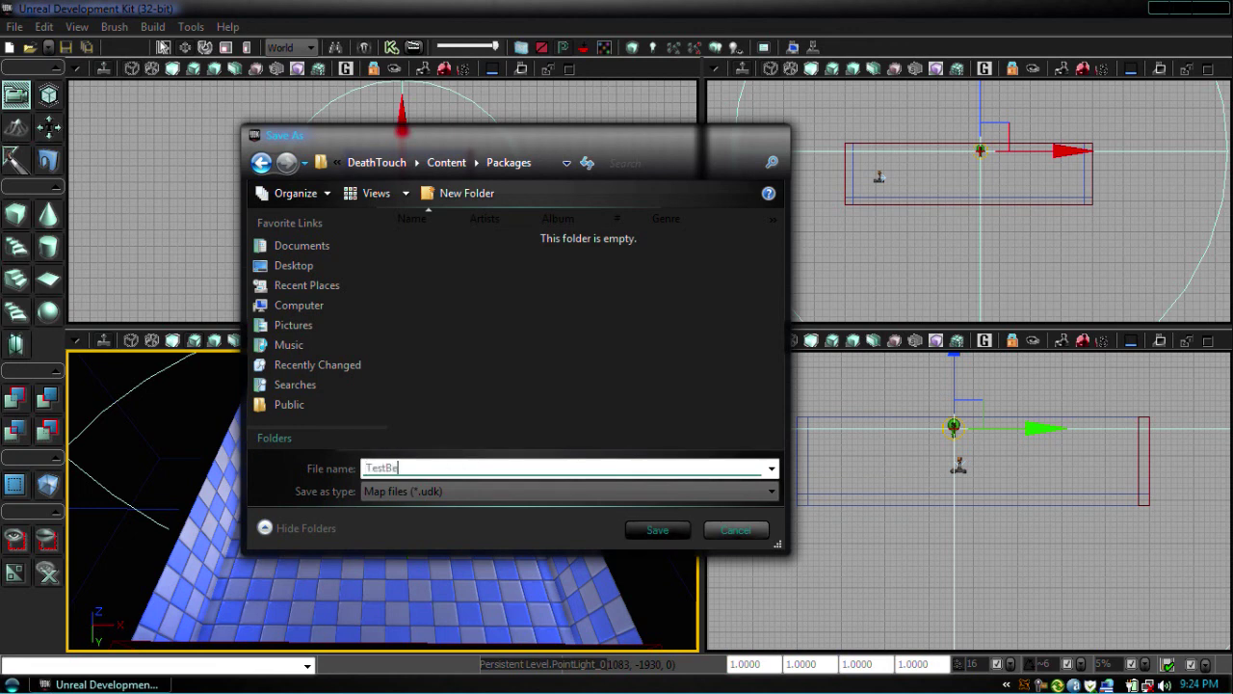
{"action": "type", "text": "d"}
{"action": "key", "text": "Return"}
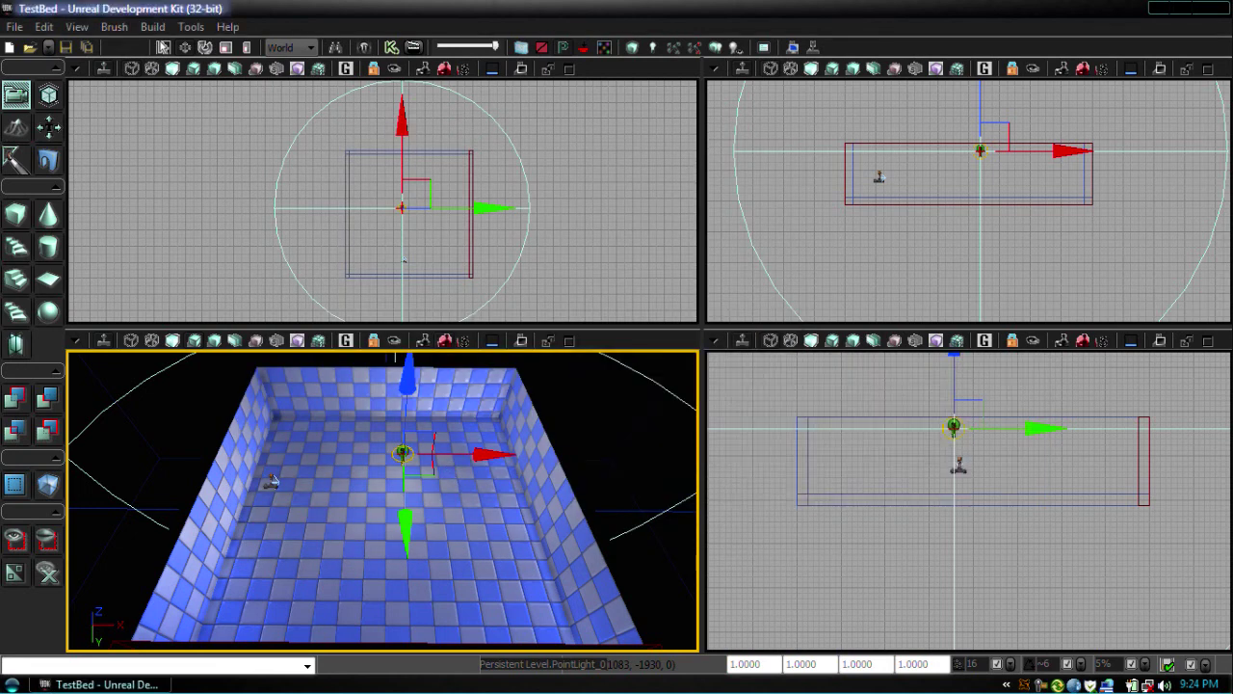
Close the level editor and select the Unreal Frontend shortcut on the desktop
{"action": "left_click", "coordinate": [1210, 13]}
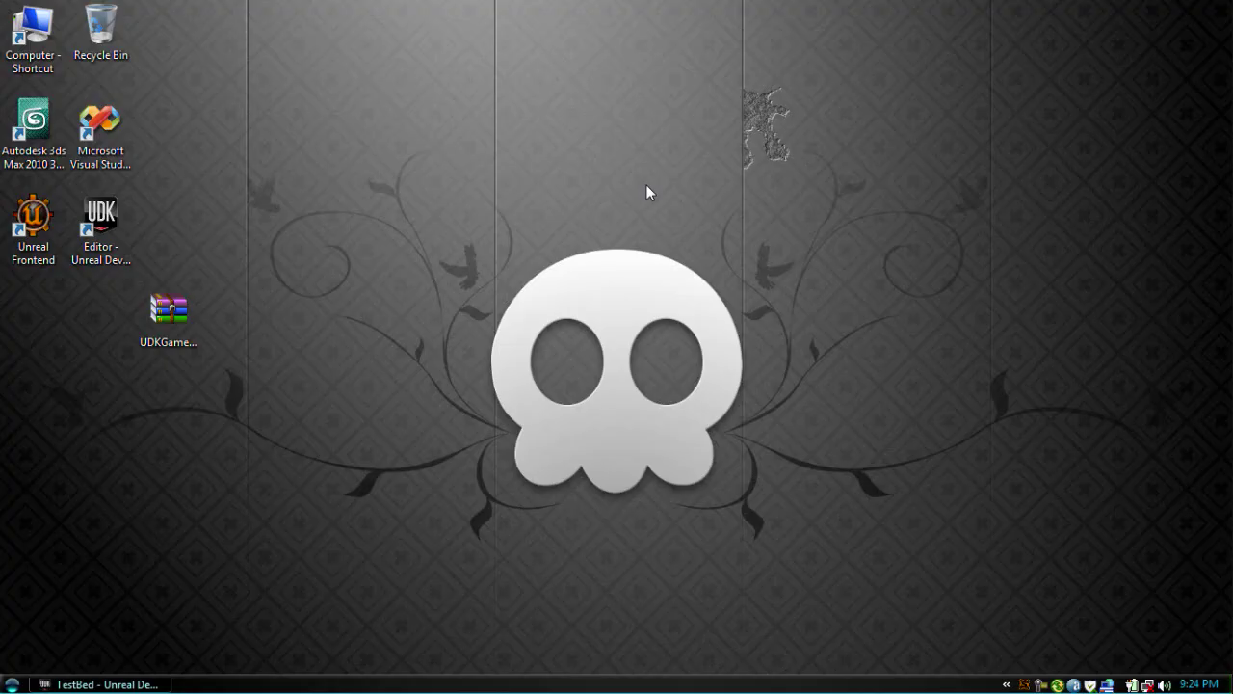
{"action": "right_click", "coordinate": [37, 249]}
{"action": "left_click", "coordinate": [11, 253]}
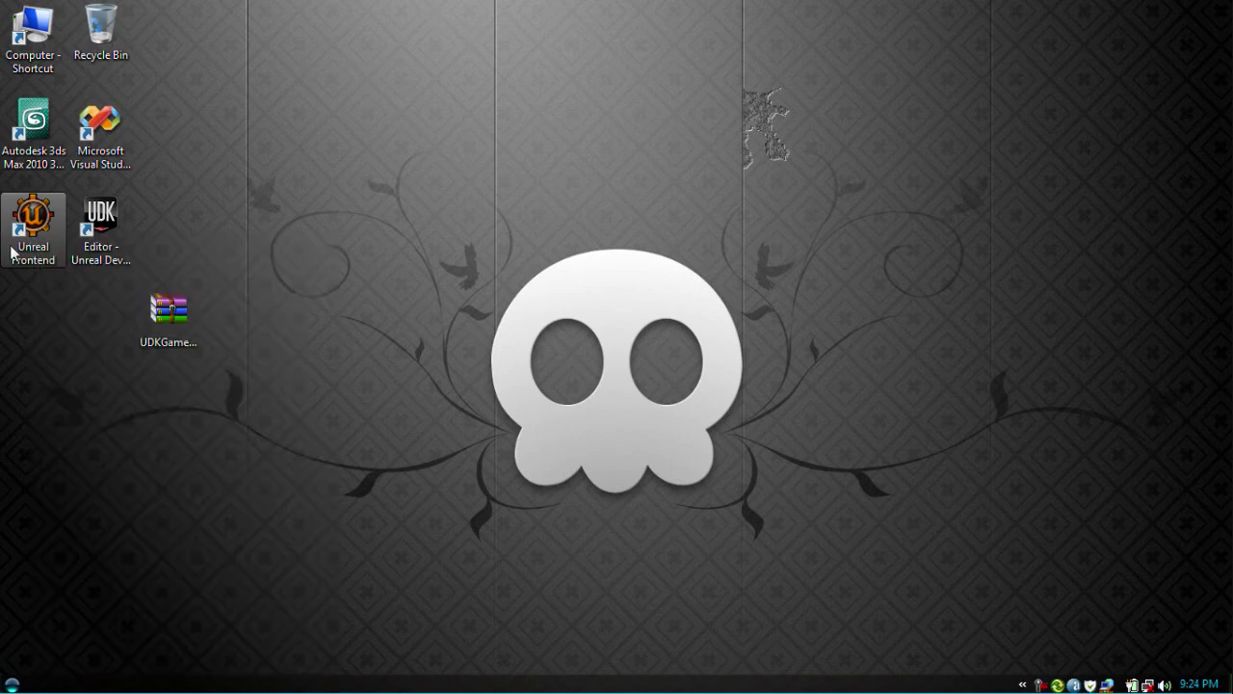